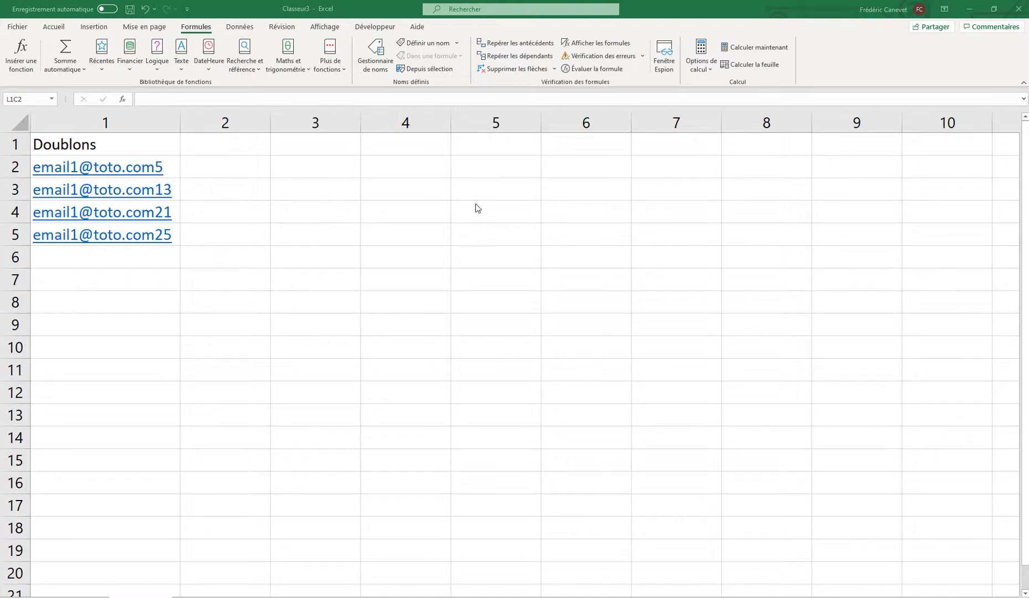
# - Review the duplicate e-mail list under Doublons and the full contact table on the email source sheet
pyautogui.click(249, 256)
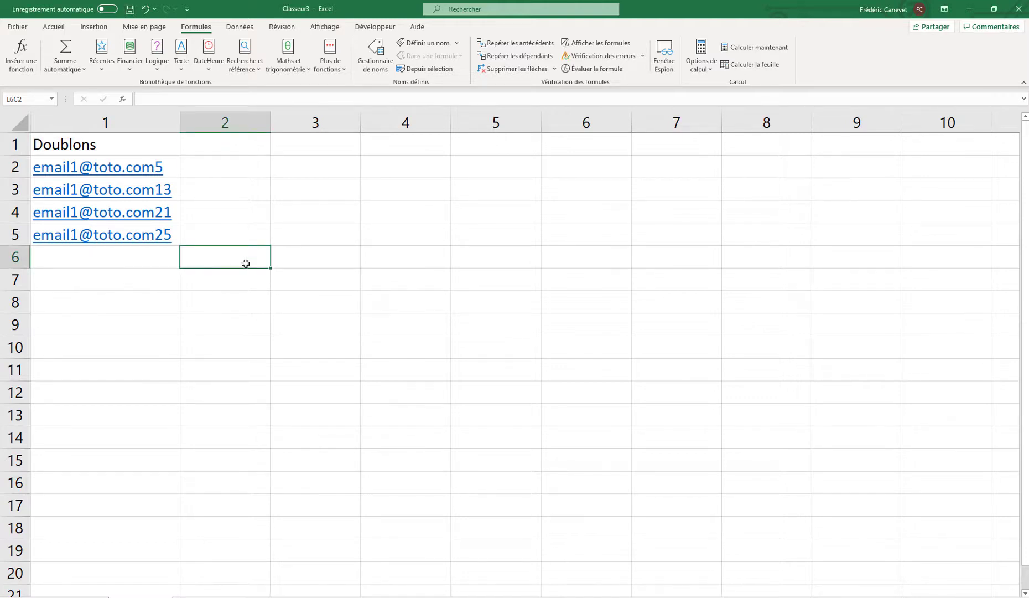
pyautogui.keyDown('shift'); pyautogui.click(70, 148); pyautogui.keyUp('shift')
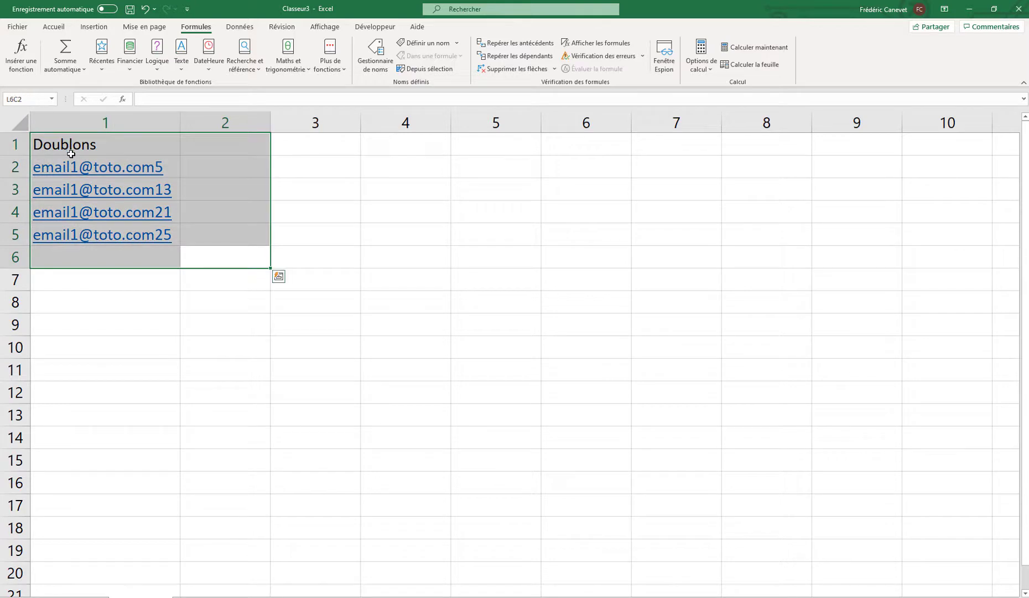
pyautogui.click(156, 272)
pyautogui.moveTo(130, 254); pyautogui.dragTo(108, 131)
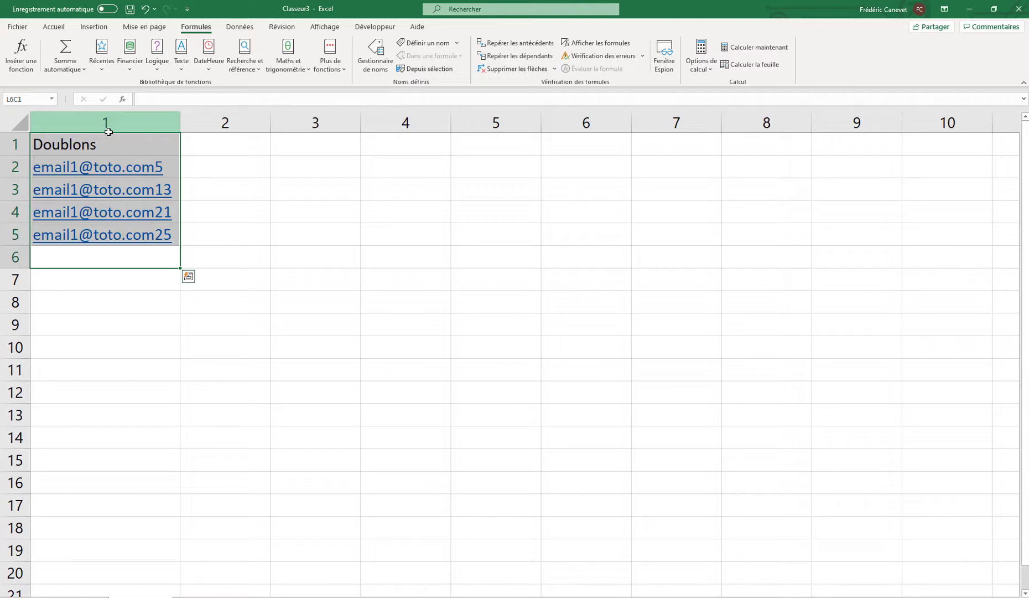
pyautogui.click(214, 182)
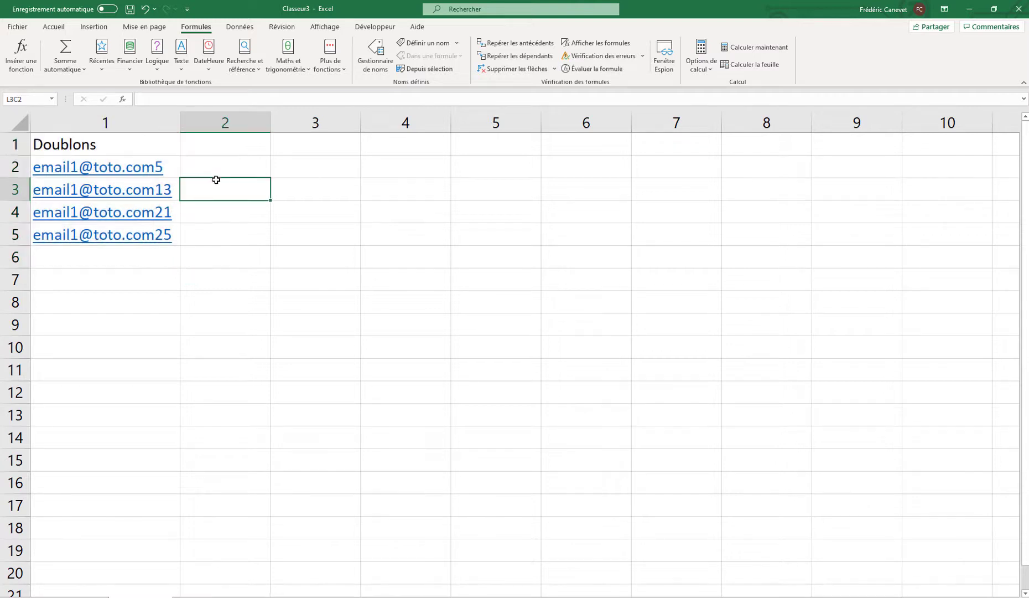
pyautogui.click(165, 165)
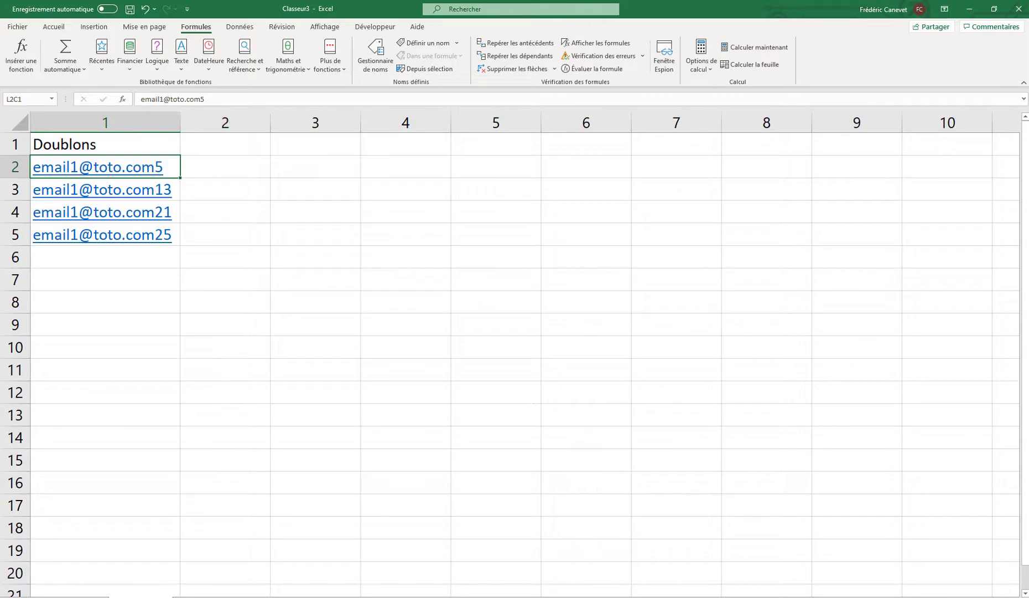
pyautogui.click(81, 596)
pyautogui.click(265, 473)
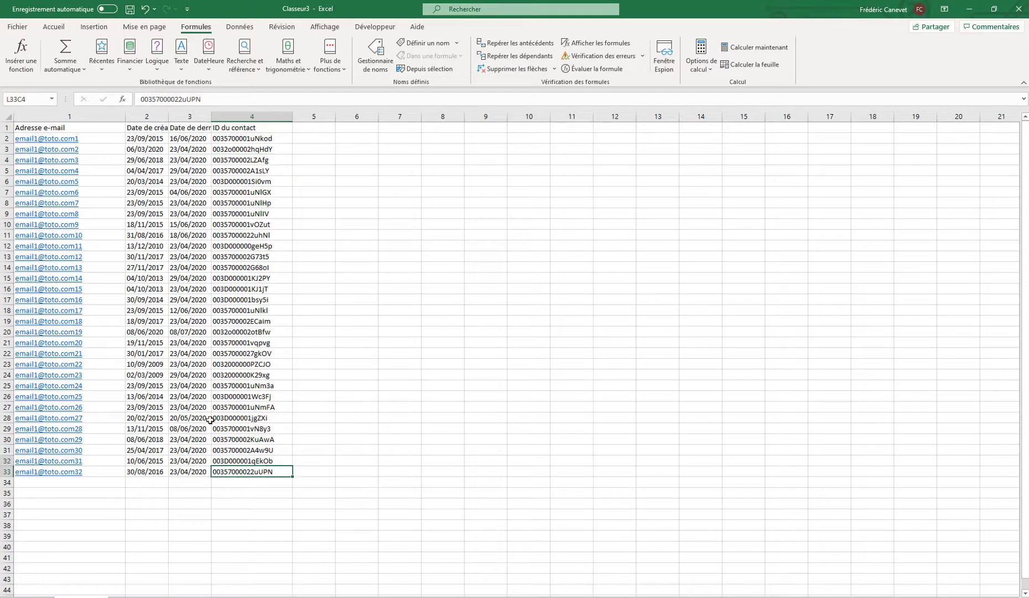
pyautogui.moveTo(210, 419); pyautogui.dragTo(10, 128)
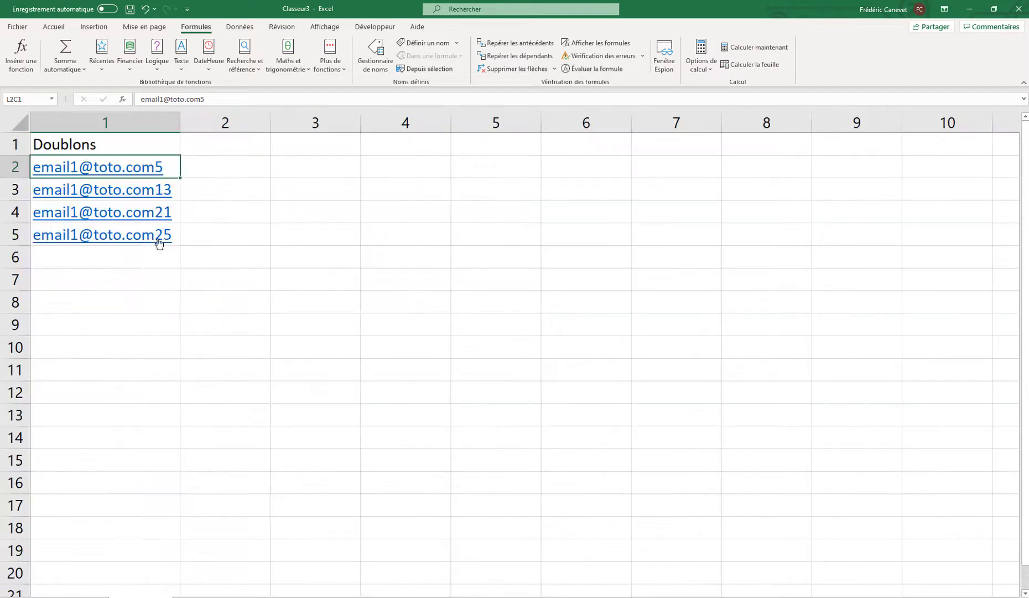
pyautogui.moveTo(196, 239); pyautogui.dragTo(55, 135)
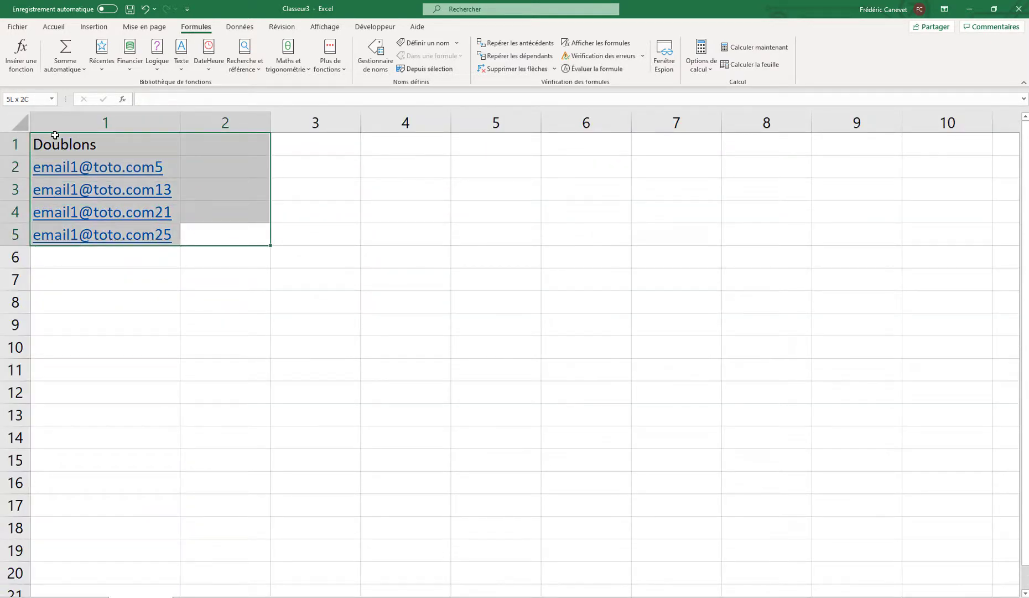
pyautogui.click(214, 180)
pyautogui.click(219, 167)
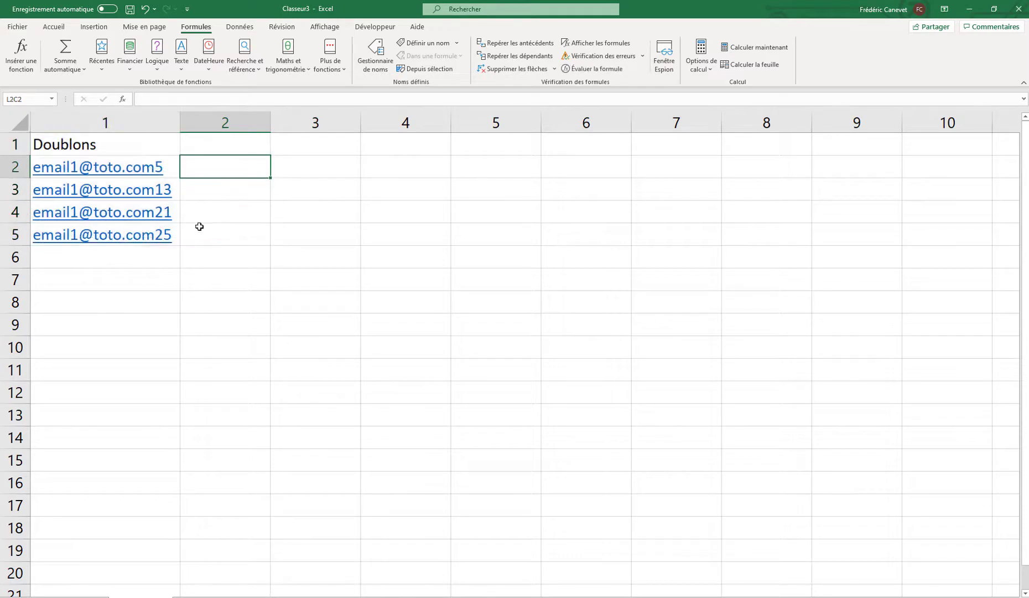
pyautogui.moveTo(221, 239); pyautogui.dragTo(72, 151)
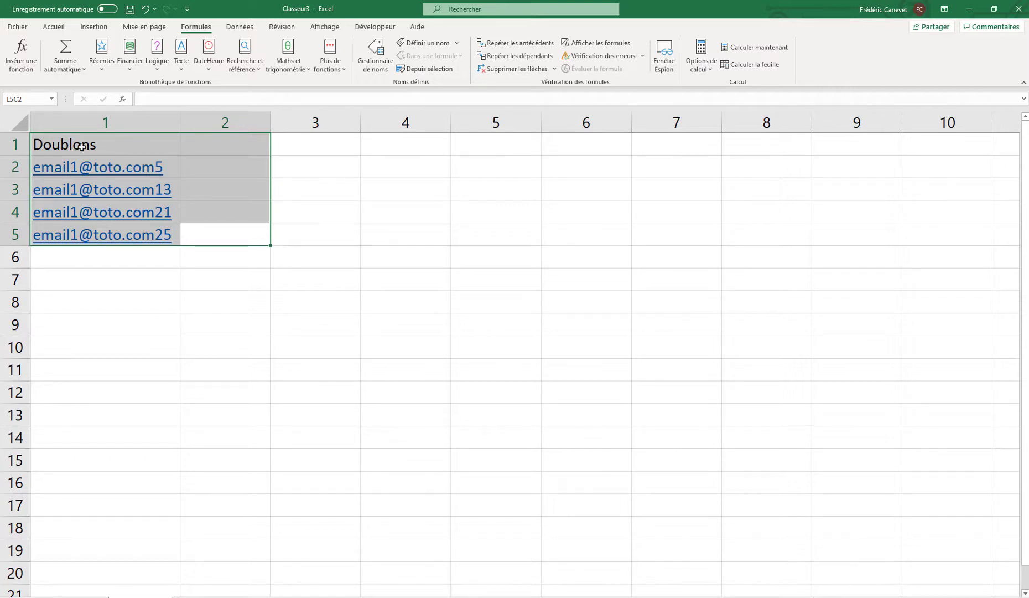
# - Add the header "ID" in row 1, column 2, beside Doublons
pyautogui.click(221, 146)
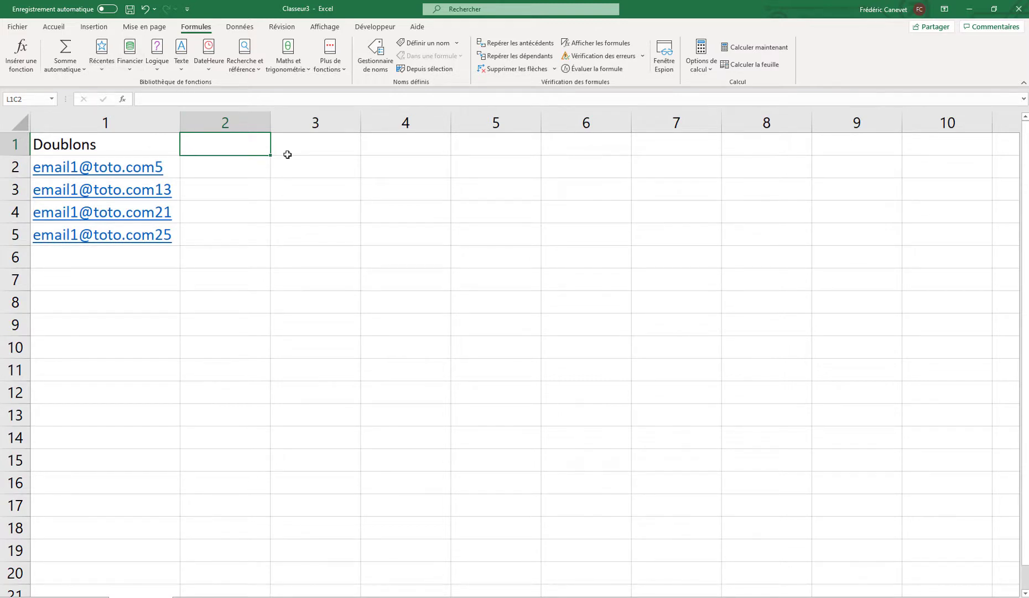
pyautogui.write('IDe')
pyautogui.press('Return')
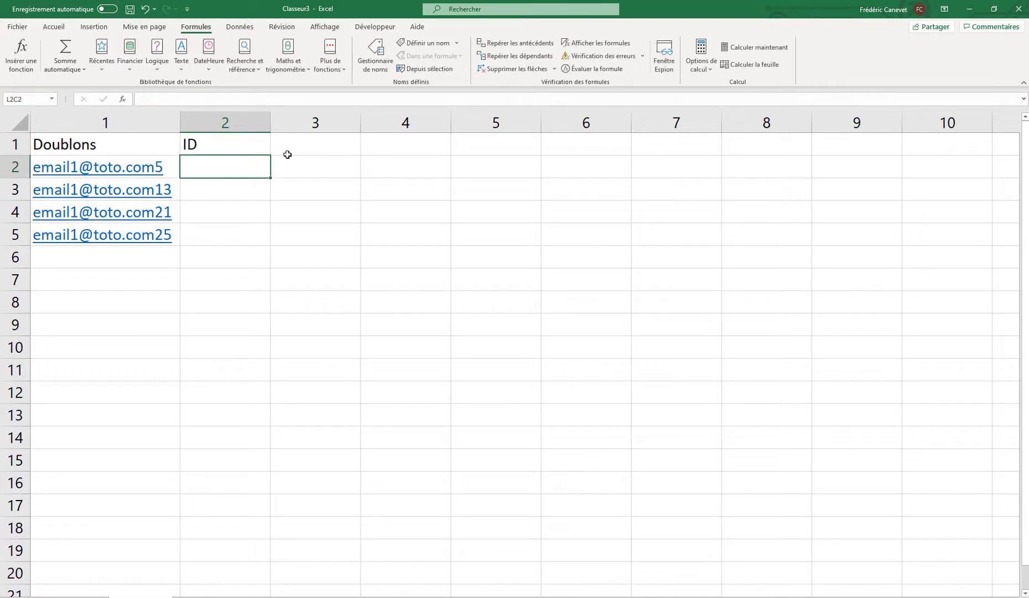
pyautogui.click(21, 55)
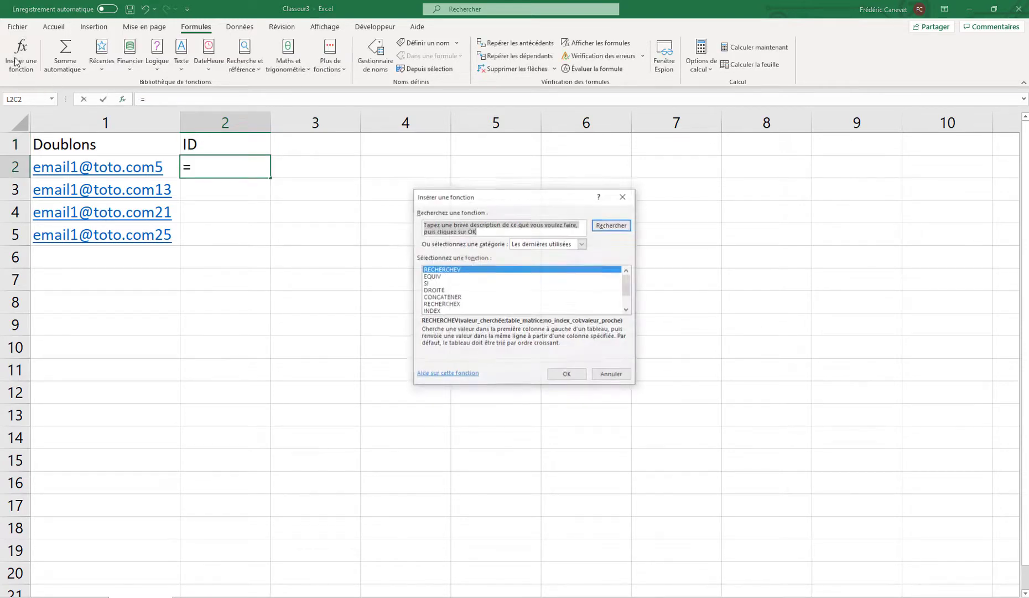
pyautogui.click(565, 376)
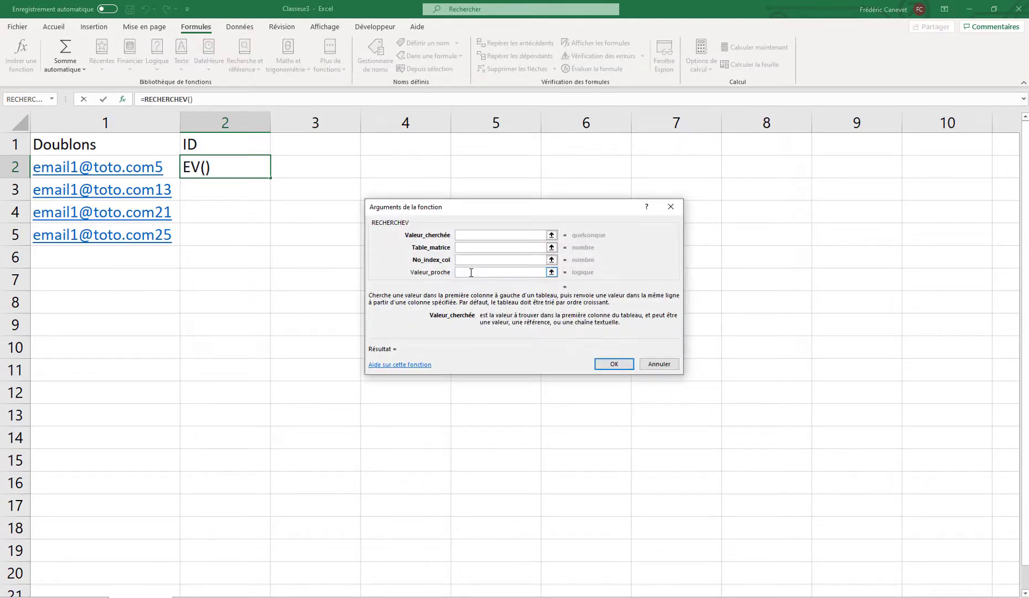
pyautogui.press('Escape')
# - Define the name "salesforce" for the whole contact table on the email source sheet, rows 1 to 33 and columns 1 to 4
pyautogui.click(59, 594)
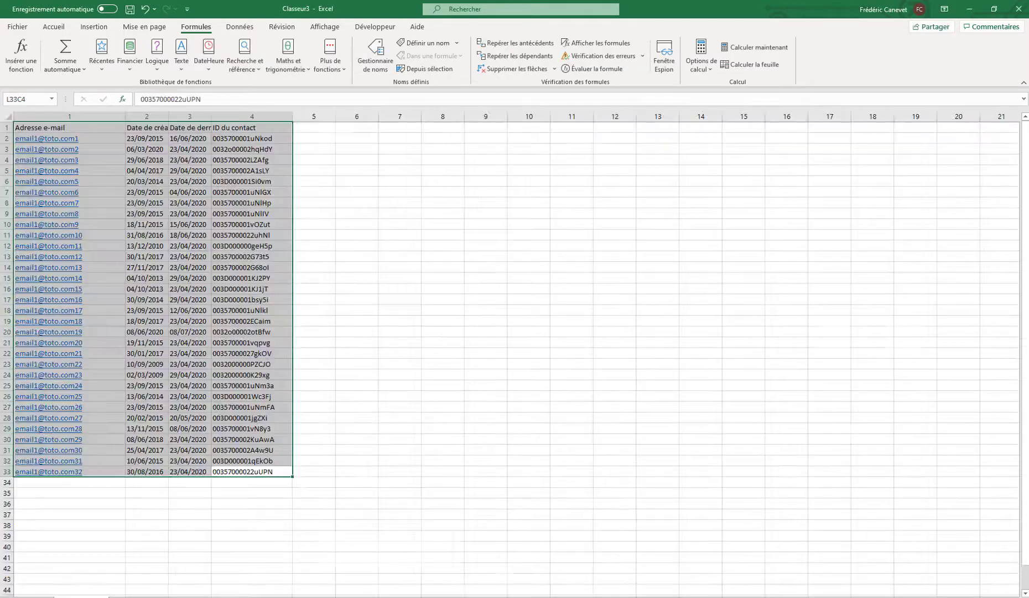
pyautogui.click(145, 223)
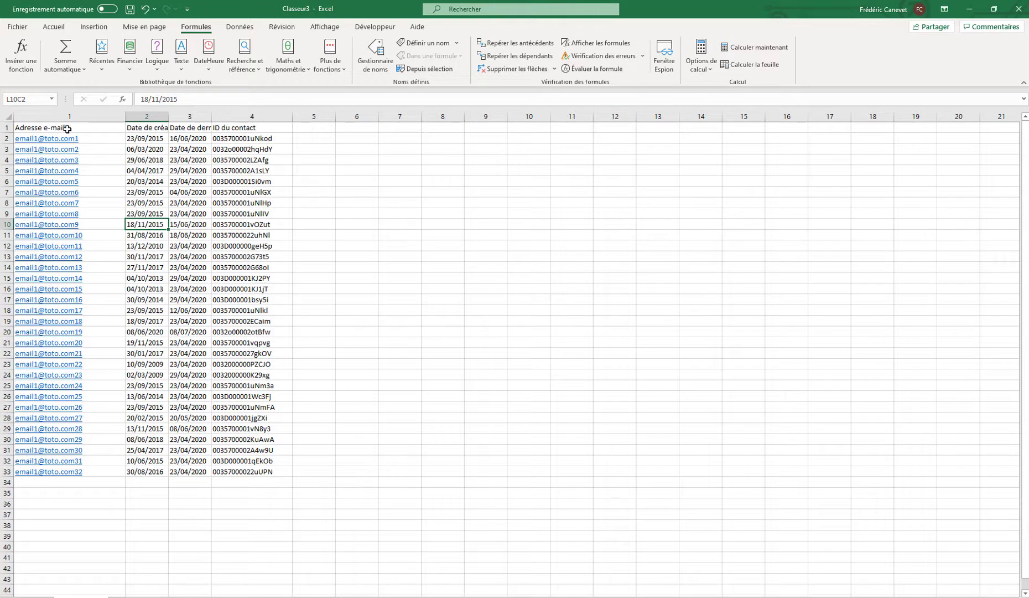
pyautogui.moveTo(60, 129); pyautogui.dragTo(69, 473)
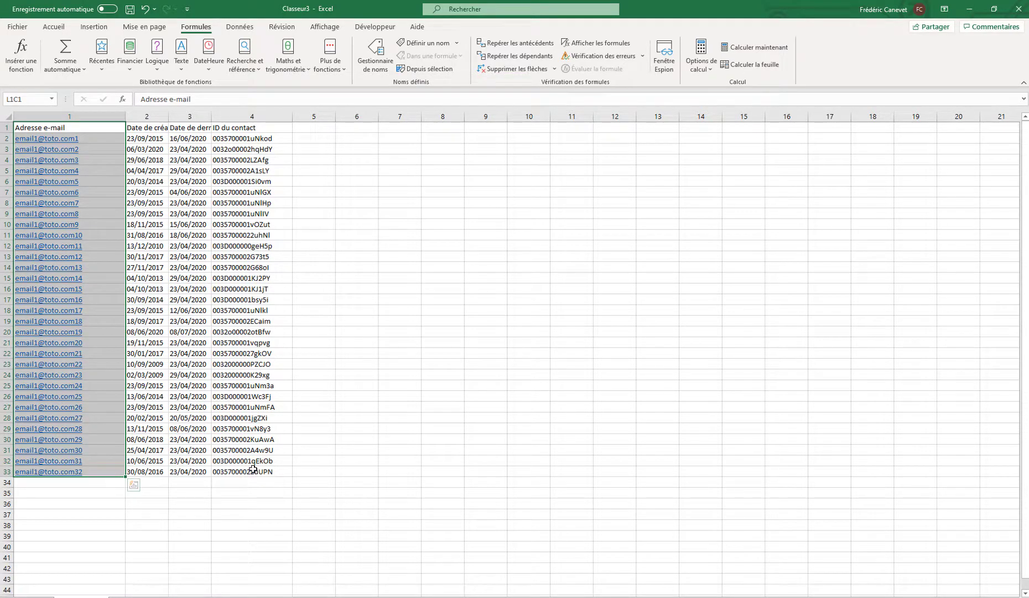
pyautogui.moveTo(237, 471); pyautogui.dragTo(2, 123)
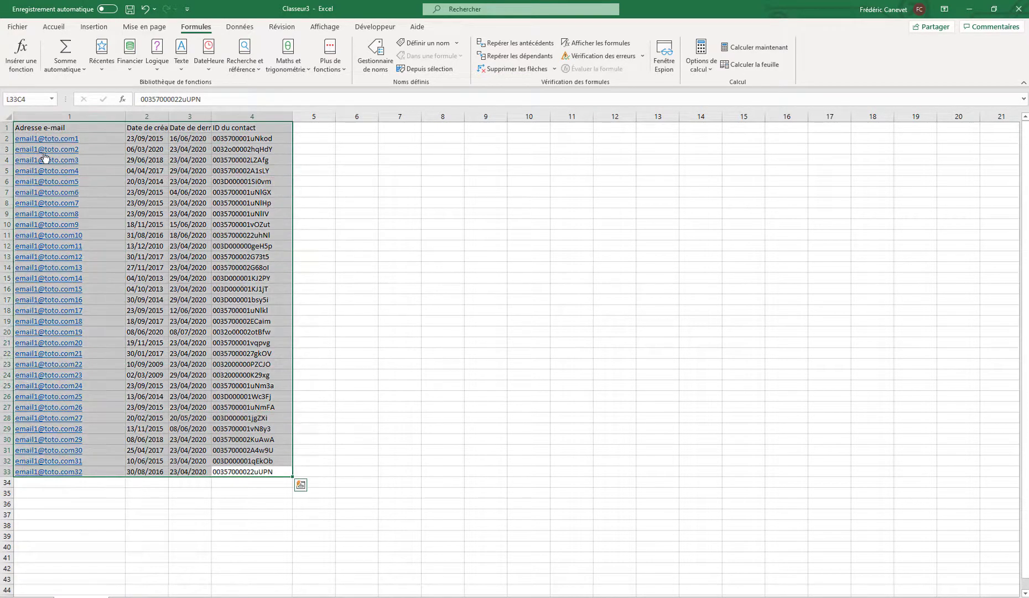
pyautogui.rightClick(102, 142)
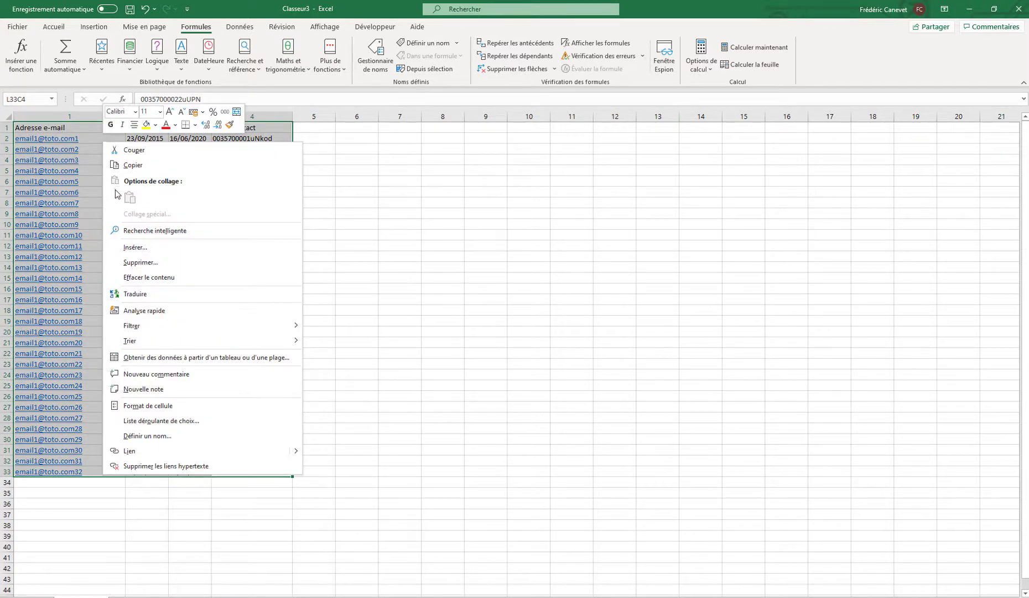
pyautogui.click(180, 436)
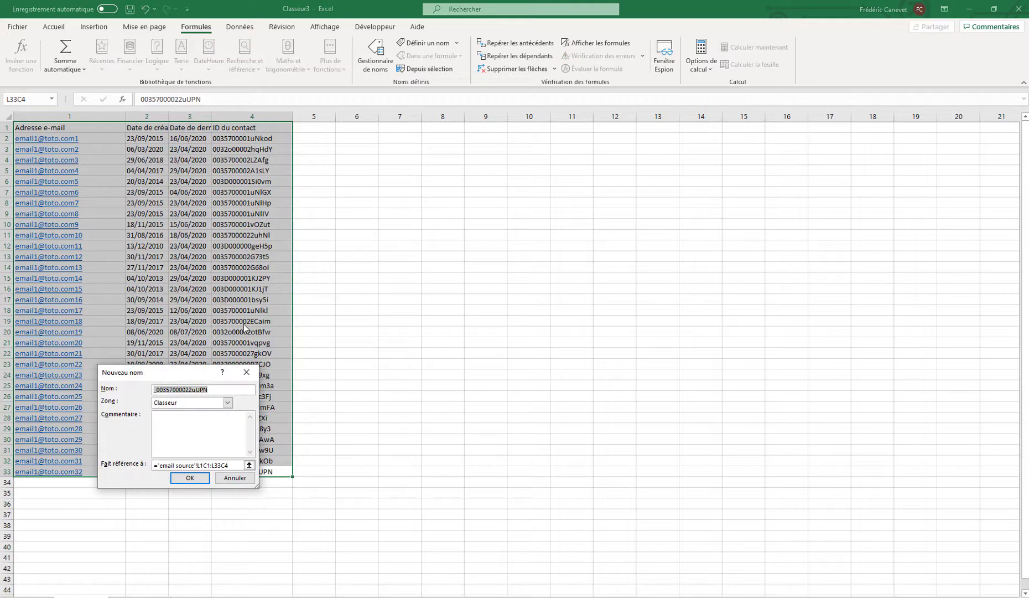
pyautogui.write('Sa')
pyautogui.click(190, 477)
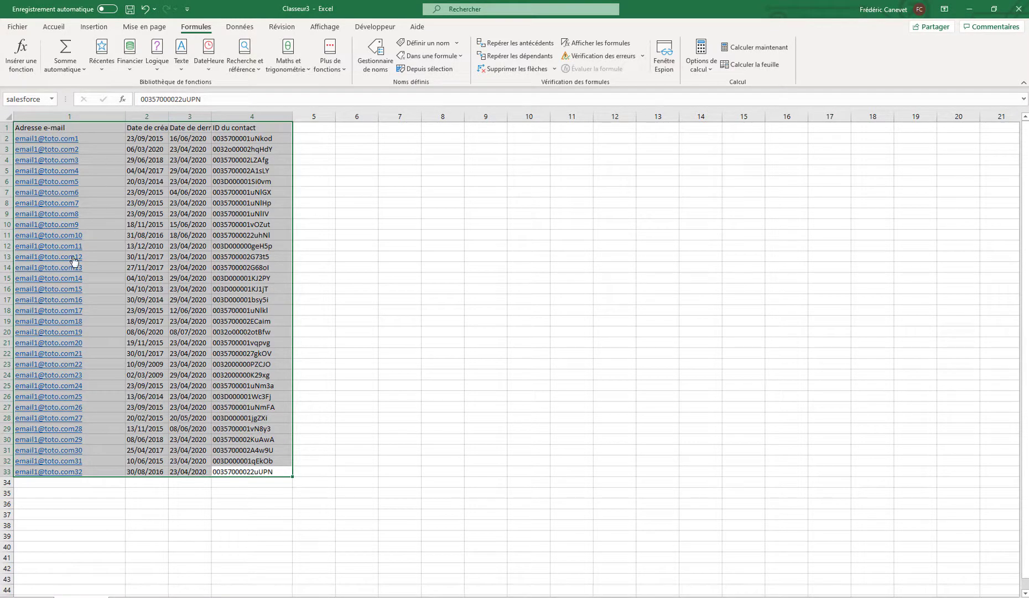
# - Start a RECHERCHEV formula in the first ID cell of the duplicates sheet, with the adjacent e-mail as lookup value and salesforce as table
pyautogui.click(137, 597)
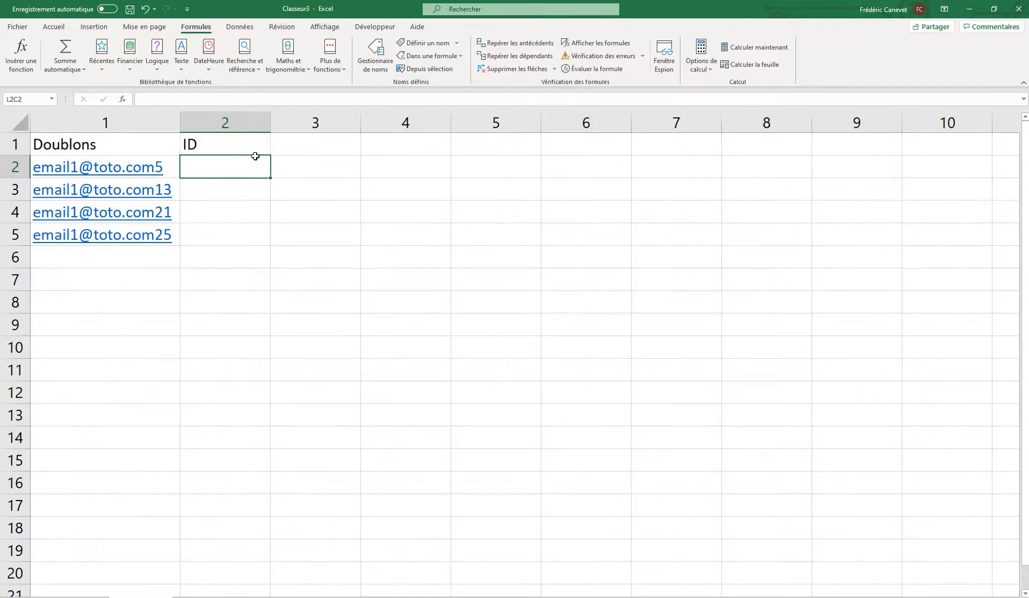
pyautogui.click(21, 49)
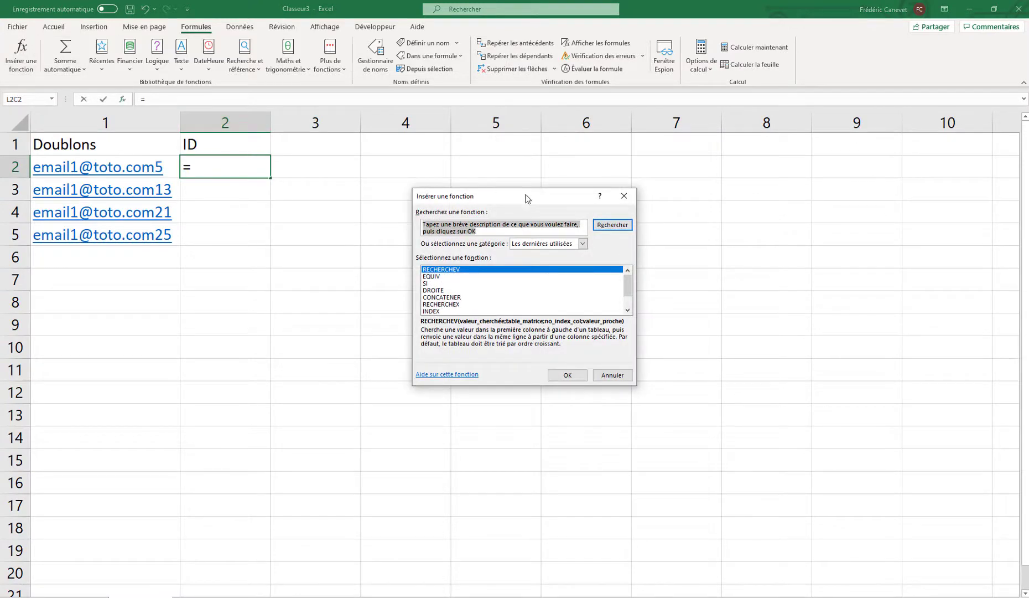
pyautogui.click(567, 375)
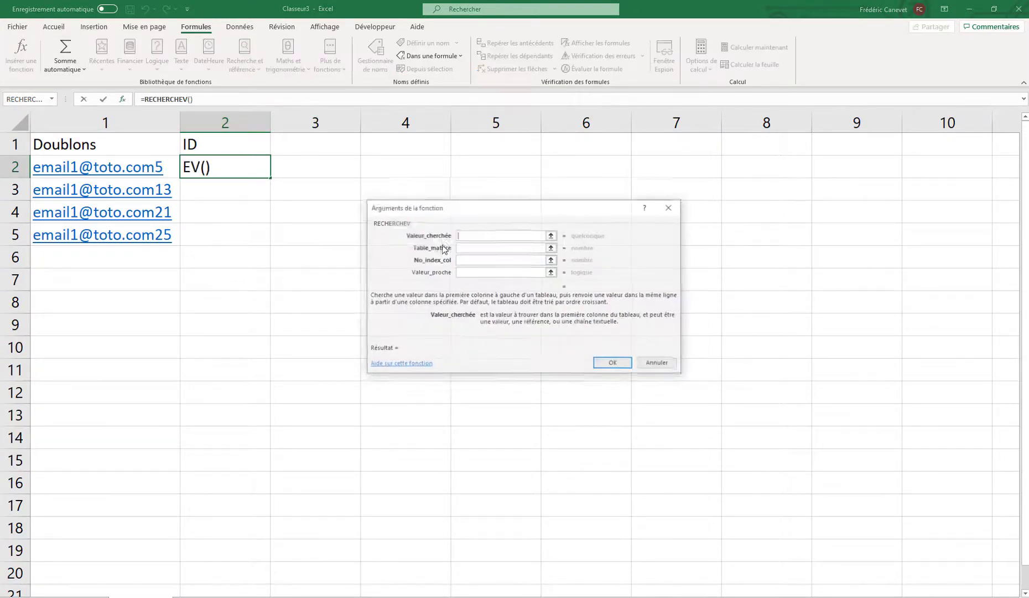
pyautogui.click(119, 165)
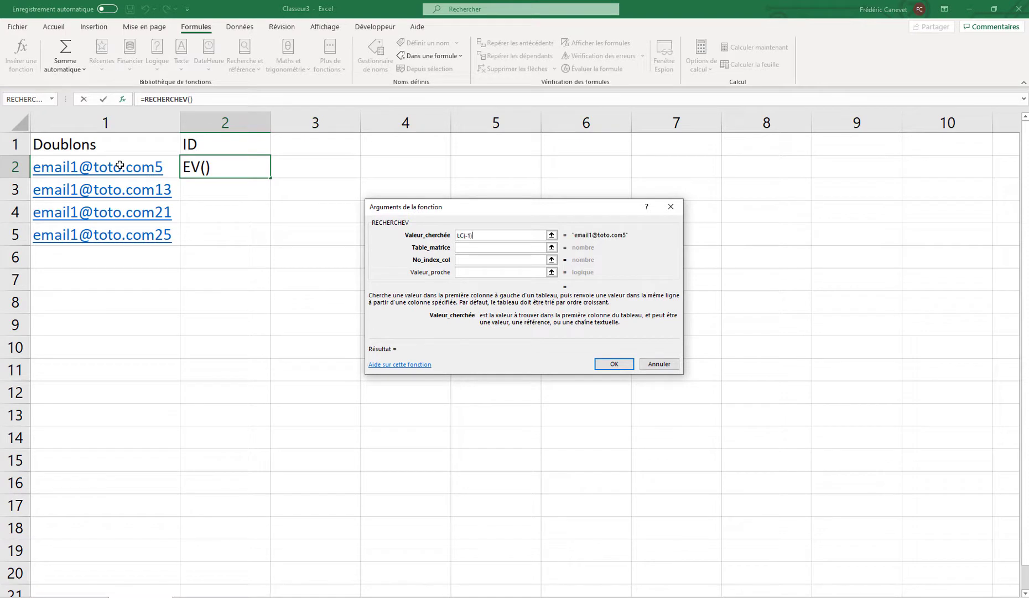
pyautogui.click(483, 248)
pyautogui.write('sale')
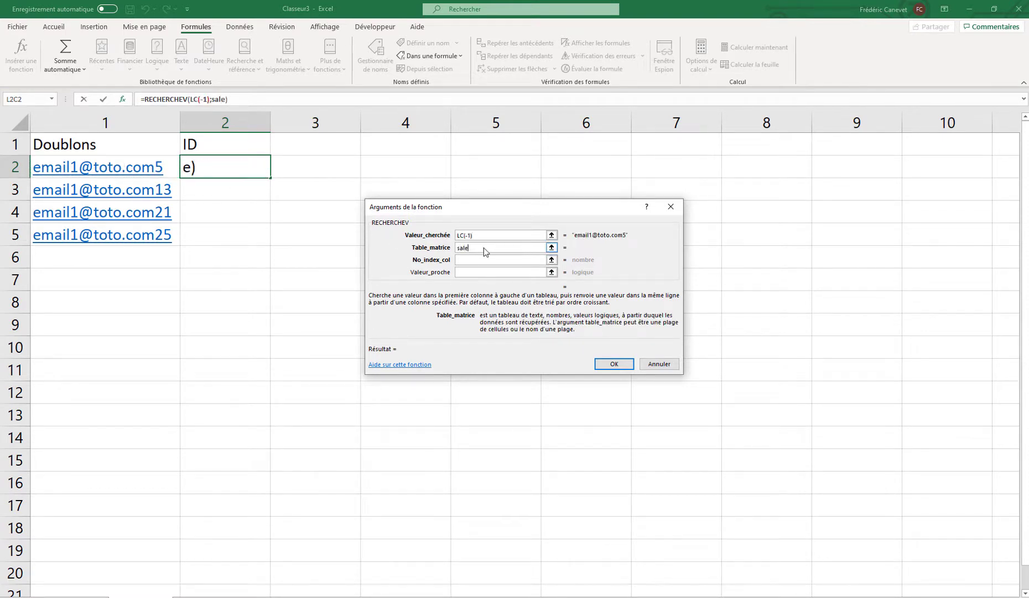
pyautogui.write('sforce')
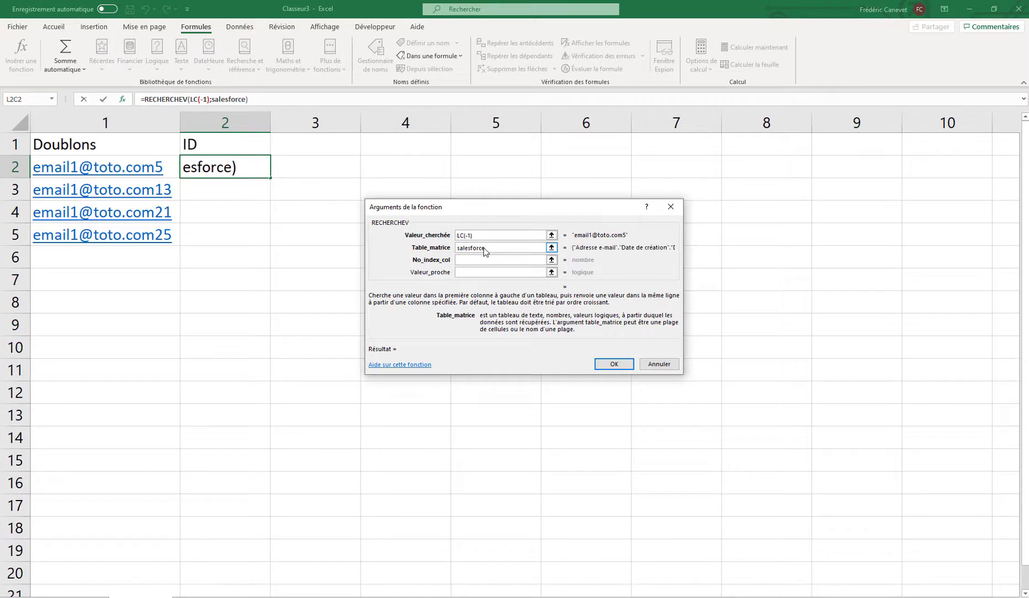
# - Complete the RECHERCHEV arguments with column index 4 and Valeur_proche 0, and insert the formula
pyautogui.click(483, 259)
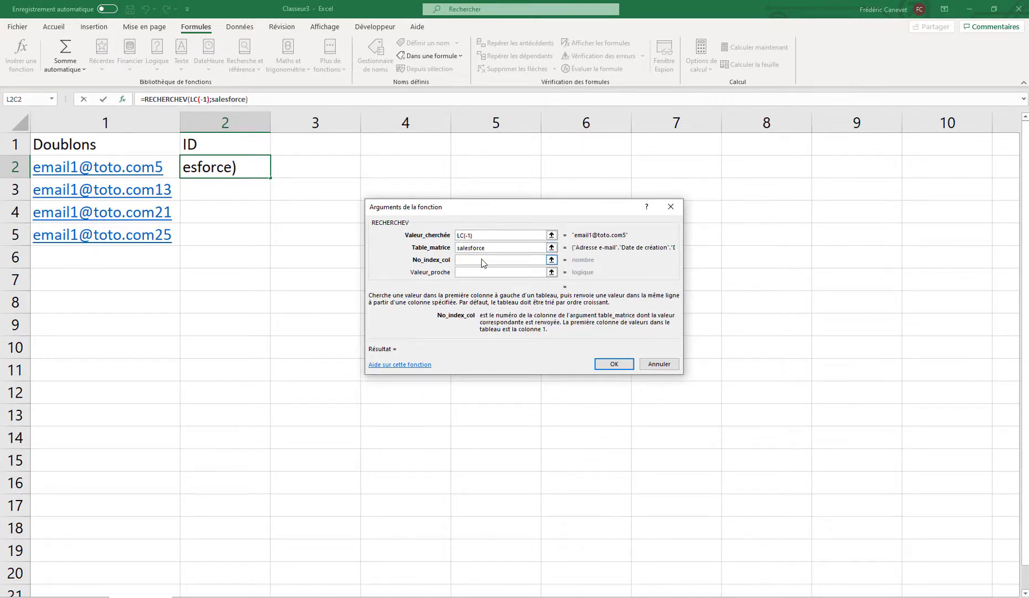
pyautogui.click(110, 592)
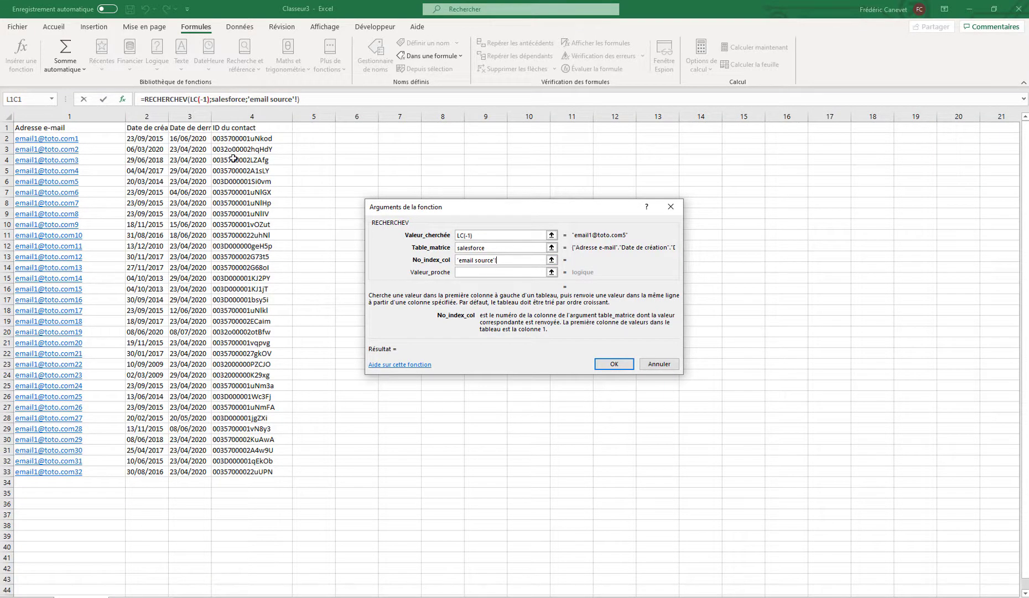
pyautogui.click(140, 595)
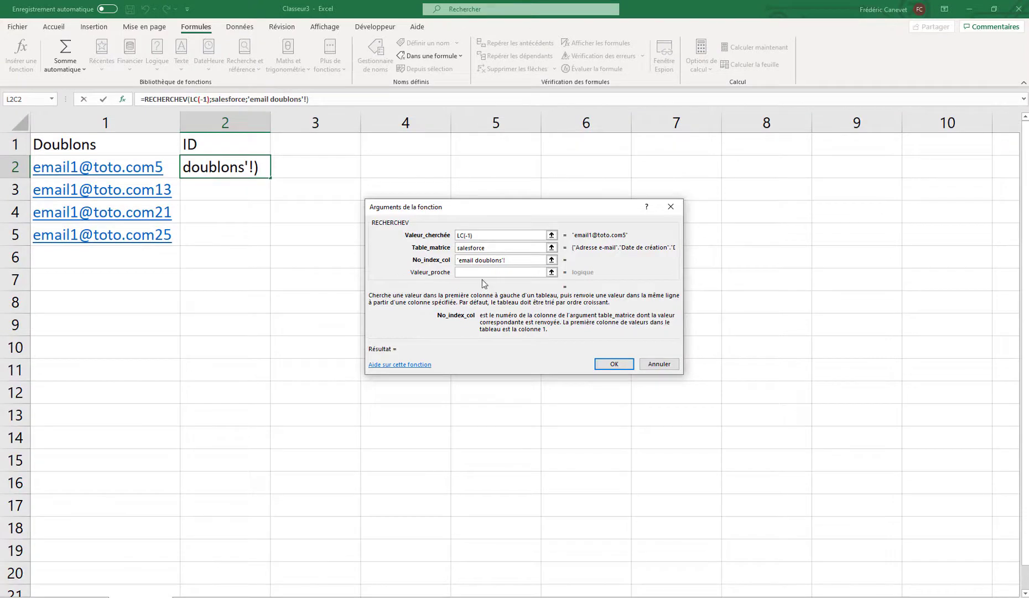
pyautogui.moveTo(533, 259); pyautogui.dragTo(419, 232)
pyautogui.write('4')
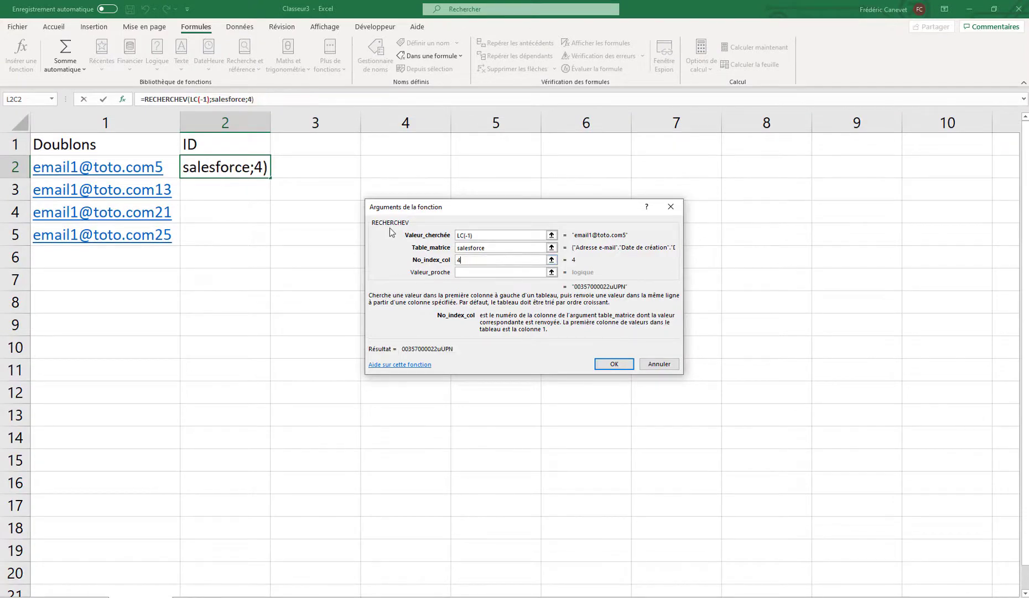
pyautogui.press('Tab')
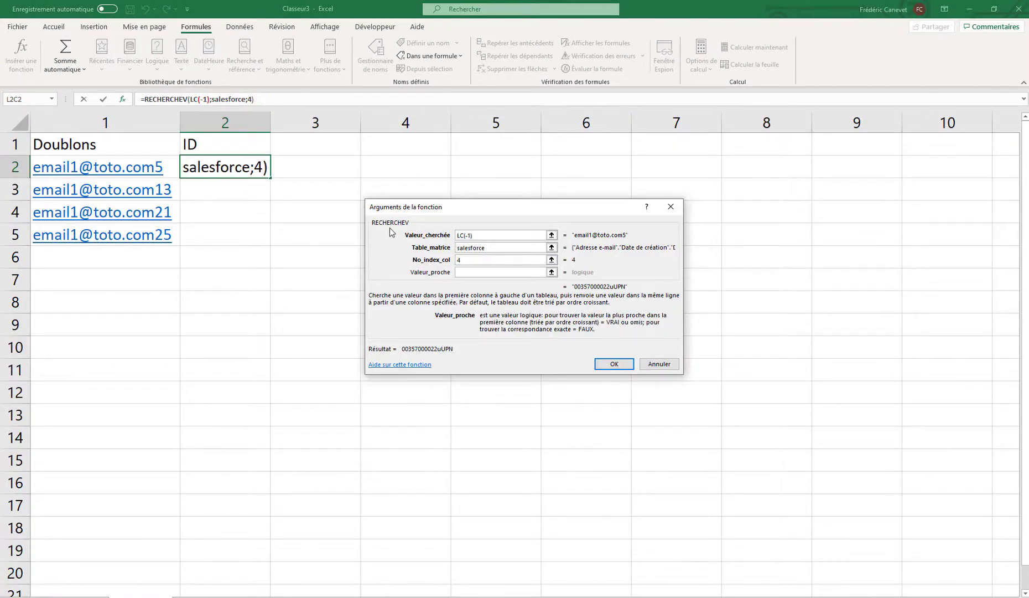
pyautogui.write('0')
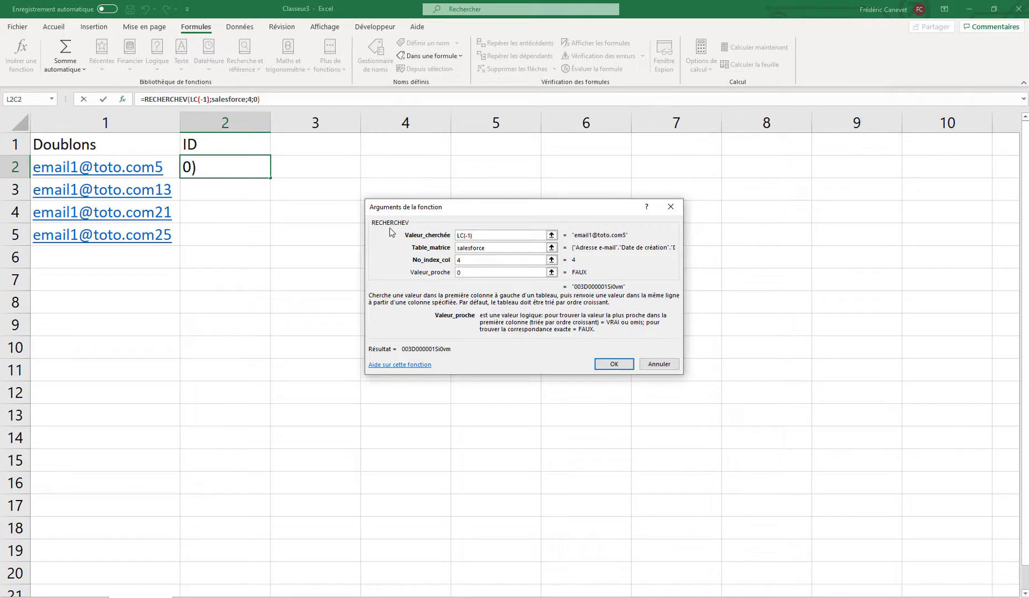
pyautogui.click(616, 365)
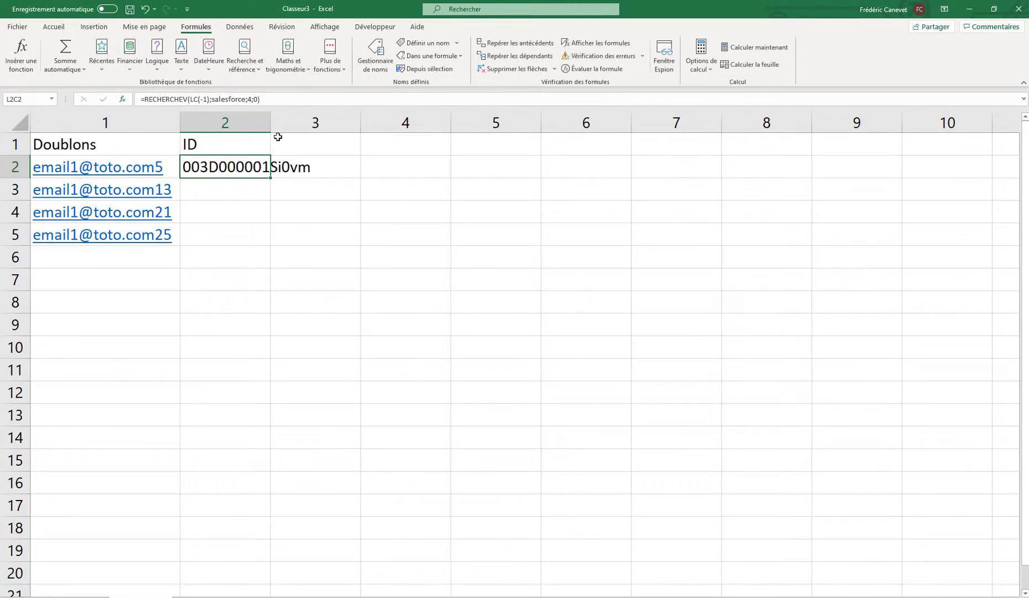
# - Widen column 2 slightly and fill the RECHERCHEV formula from row 2 down to row 5 of the ID column
pyautogui.moveTo(267, 128); pyautogui.dragTo(294, 134)
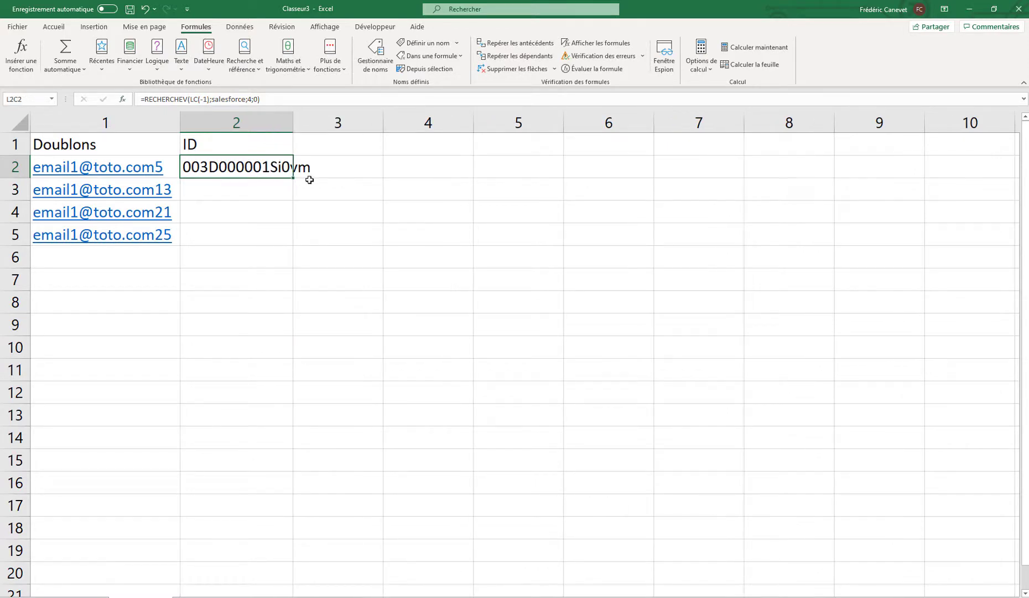
pyautogui.moveTo(293, 177); pyautogui.dragTo(292, 245)
pyautogui.click(253, 238)
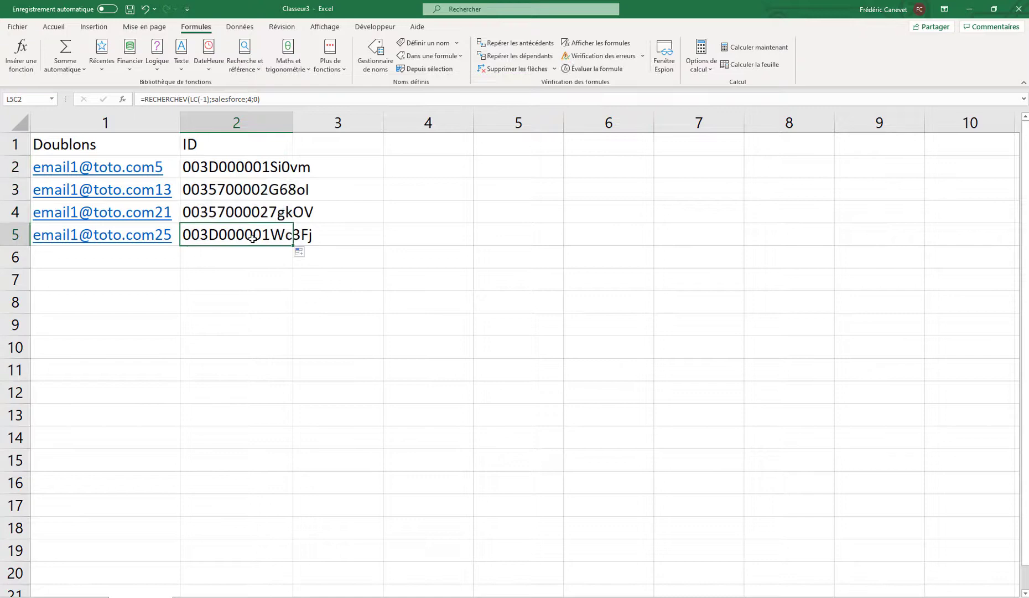
pyautogui.click(276, 100)
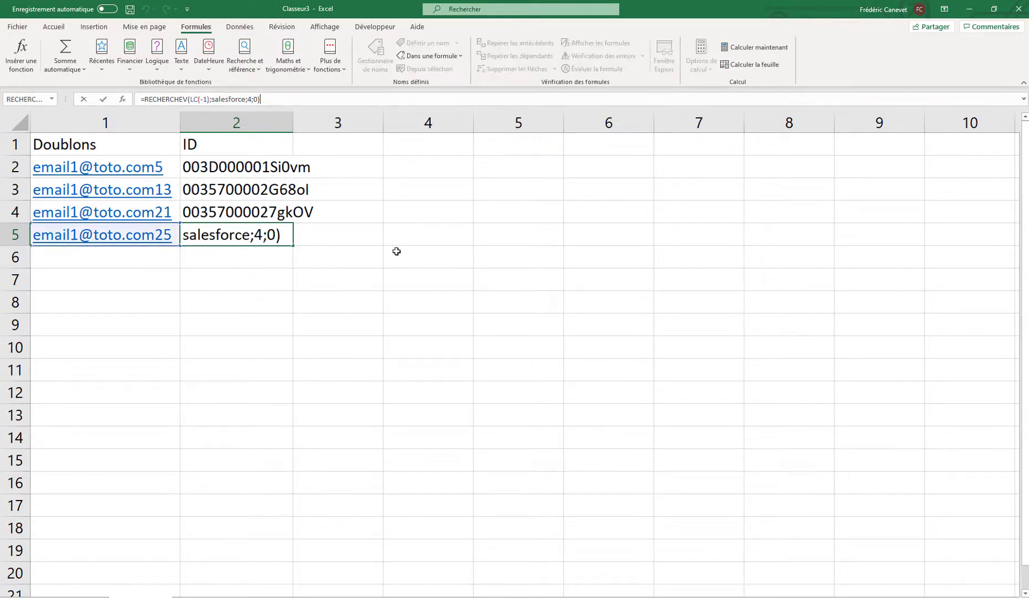
pyautogui.press('Escape')
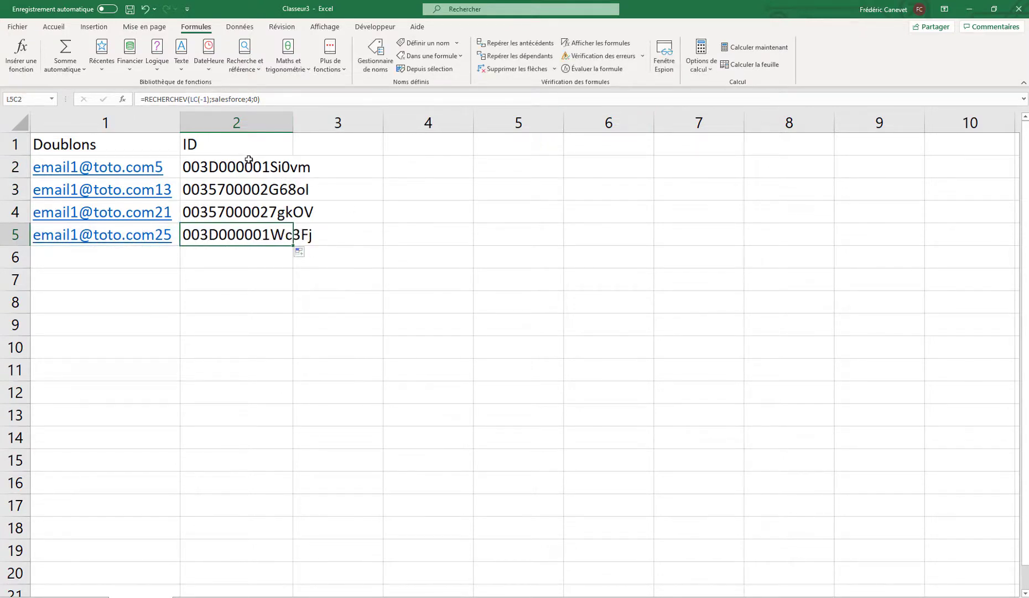
# - Copy the ID column, rows 1 to 5, and paste it as values only into column 3
pyautogui.moveTo(243, 149); pyautogui.dragTo(225, 227)
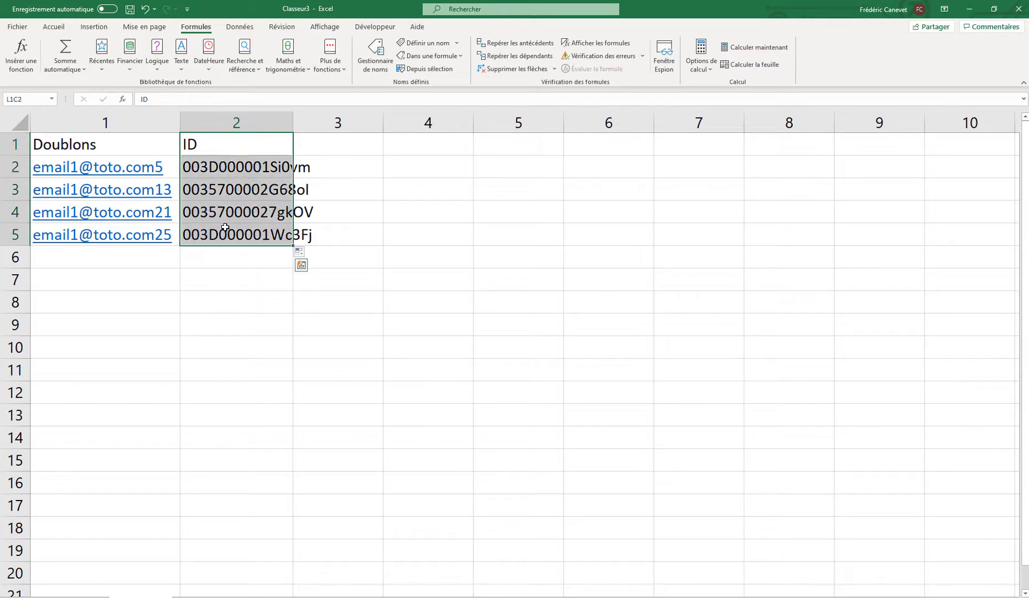
pyautogui.hotkey('ctrl', 'c')
pyautogui.click(321, 148)
pyautogui.rightClick(324, 147)
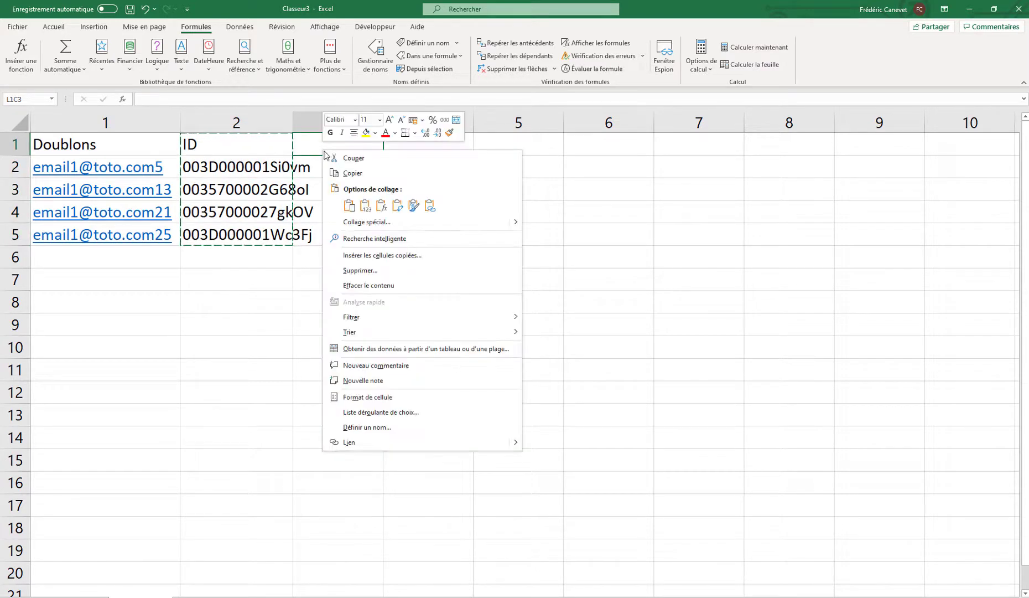
pyautogui.click(368, 206)
pyautogui.click(357, 257)
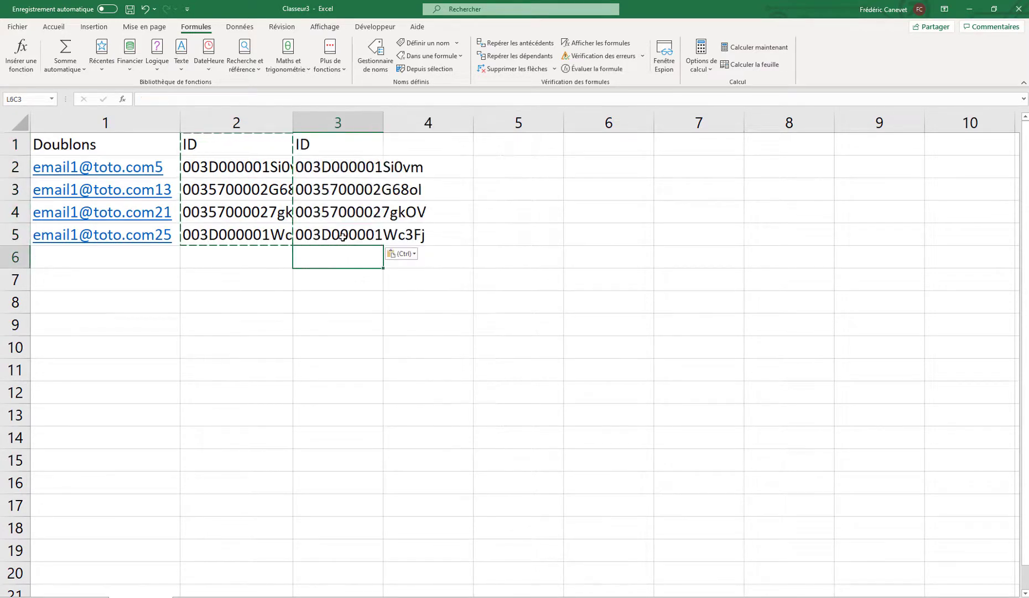
# - Copy the contact ID pasted in row 5 and search for it on the email source sheet
pyautogui.press('Up')
pyautogui.moveTo(210, 102); pyautogui.dragTo(142, 85)
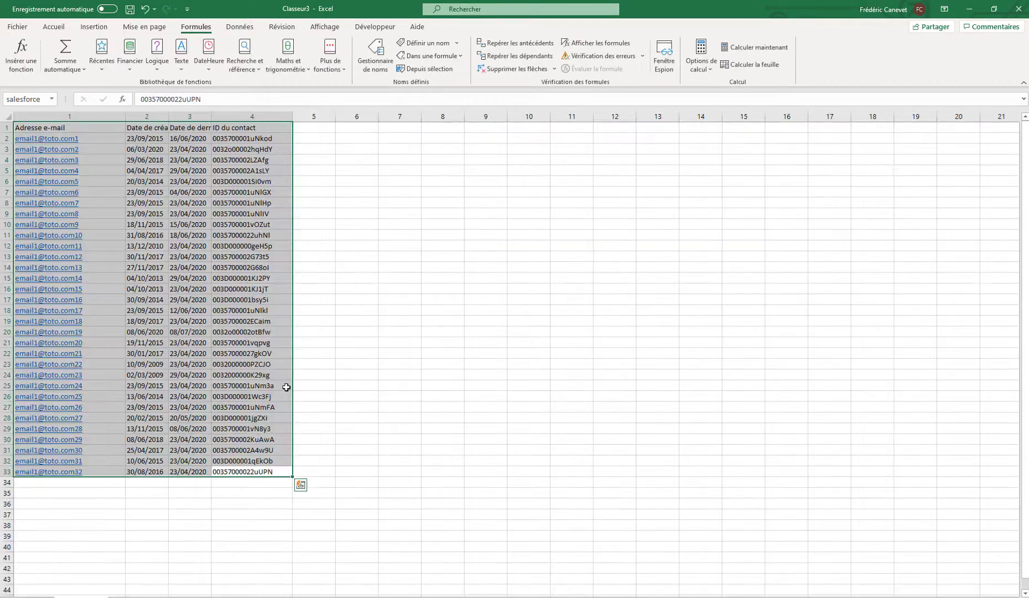
pyautogui.hotkey('ctrl', 'q')
pyautogui.click(329, 377)
pyautogui.hotkey('ctrl', 'f')
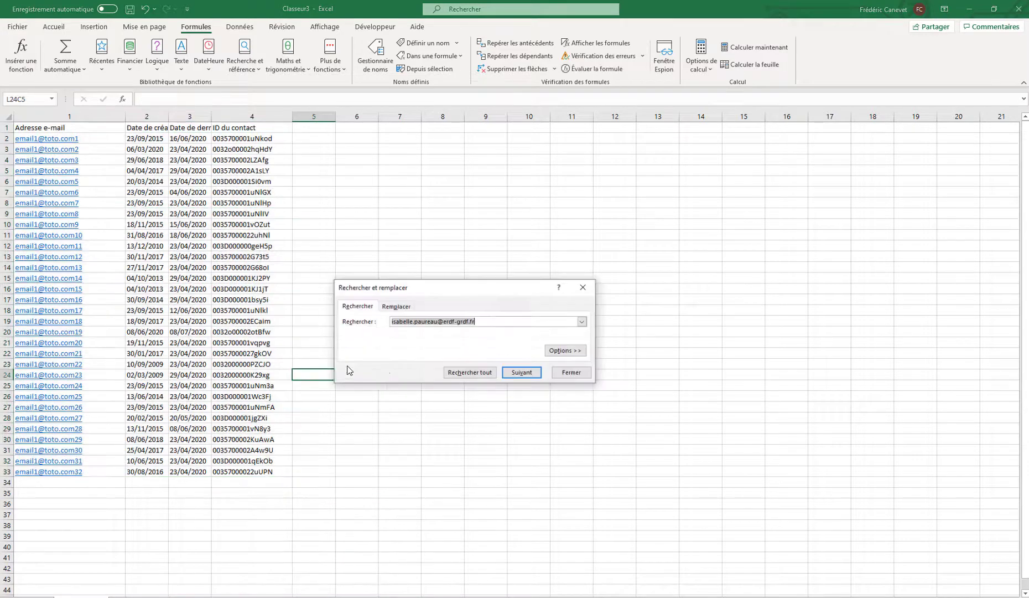
pyautogui.hotkey('ctrl', 'v')
pyautogui.click(522, 372)
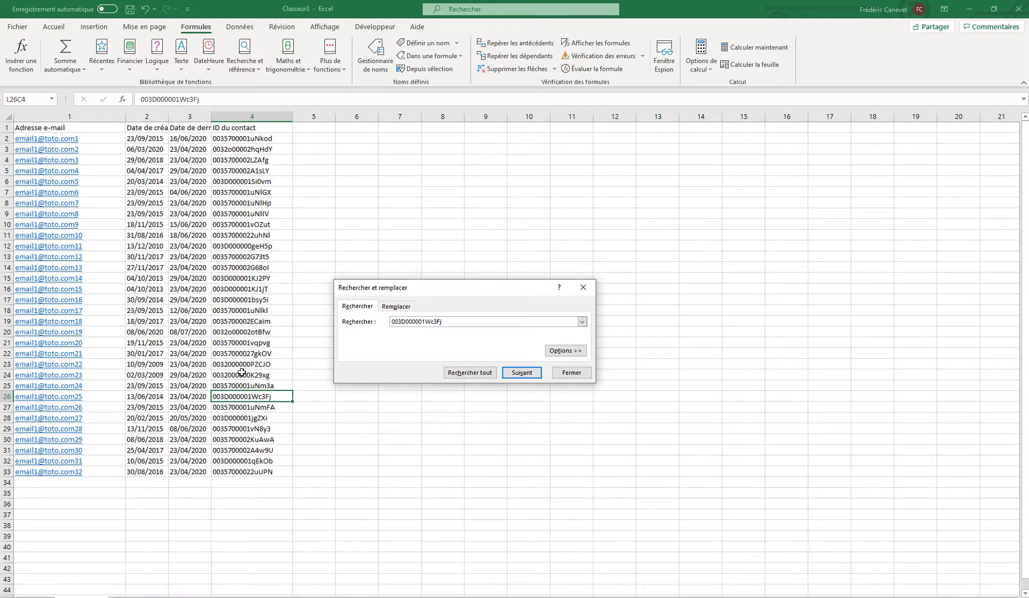
pyautogui.click(588, 289)
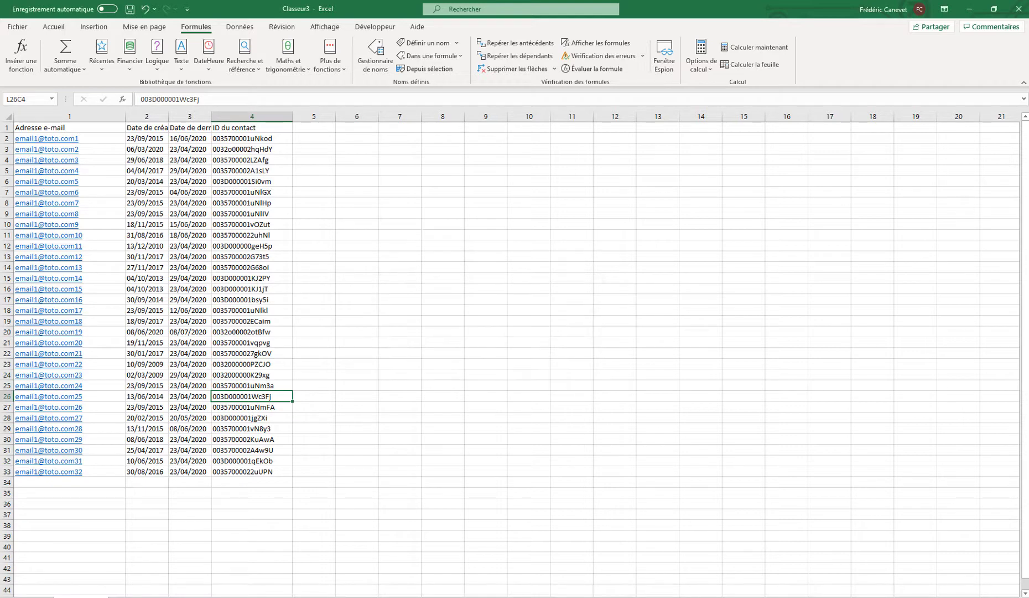
# - Widen column 2 of the duplicates sheet so that the full contact IDs fit
pyautogui.click(140, 597)
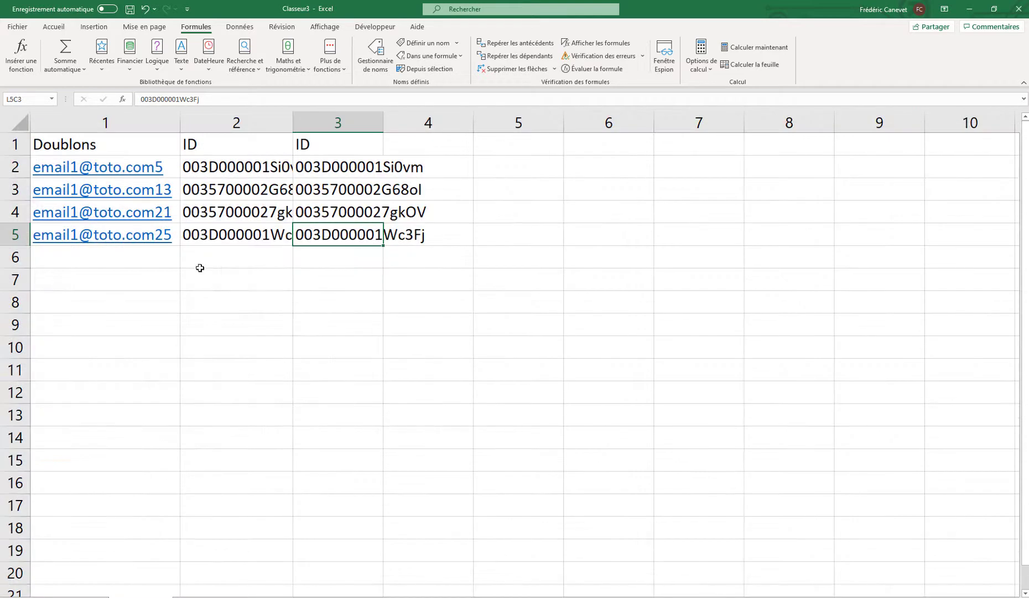
pyautogui.click(231, 234)
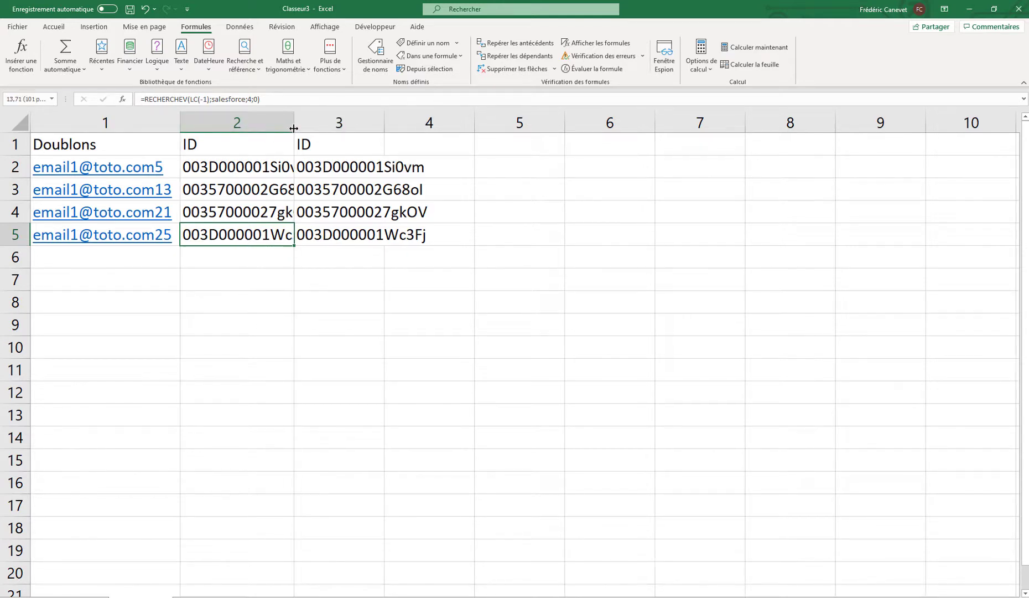
pyautogui.moveTo(294, 128); pyautogui.dragTo(355, 128)
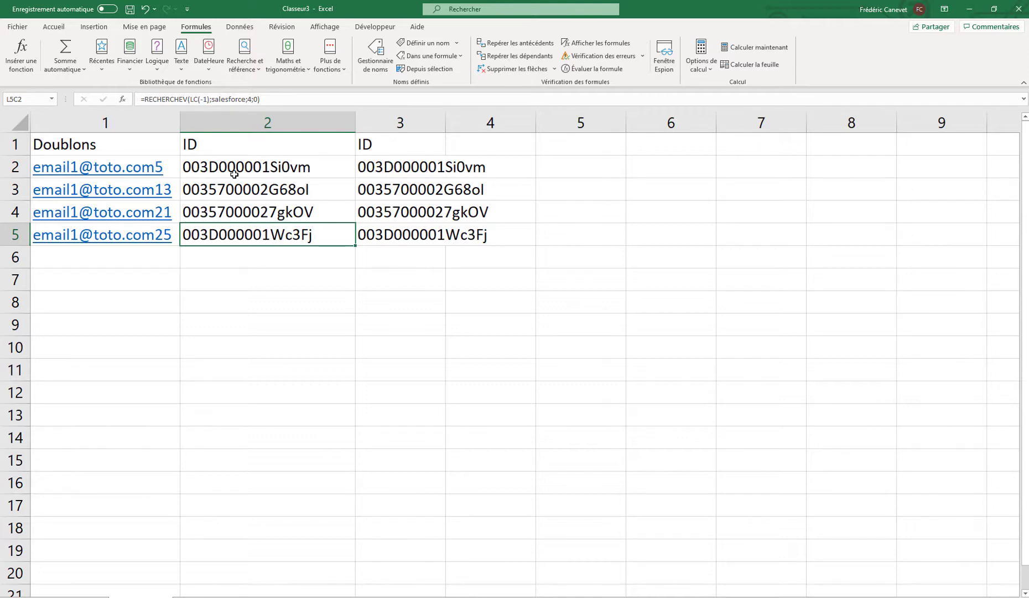
# - Compare the salesforce table on the source sheet with the e-mails and IDs on the duplicates sheet
pyautogui.hotkey('ctrl', 'pageup')
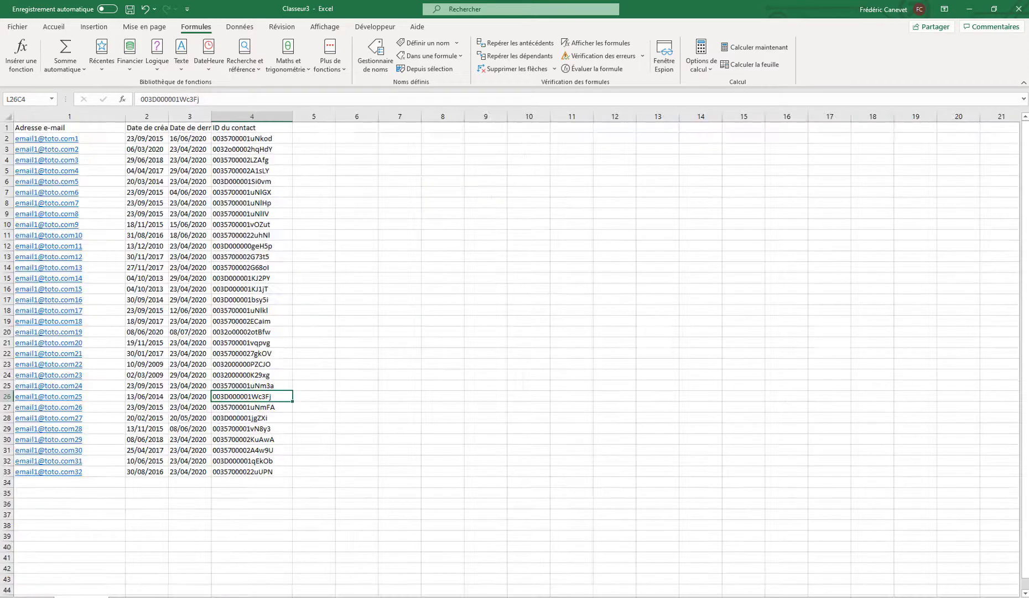
pyautogui.click(342, 289)
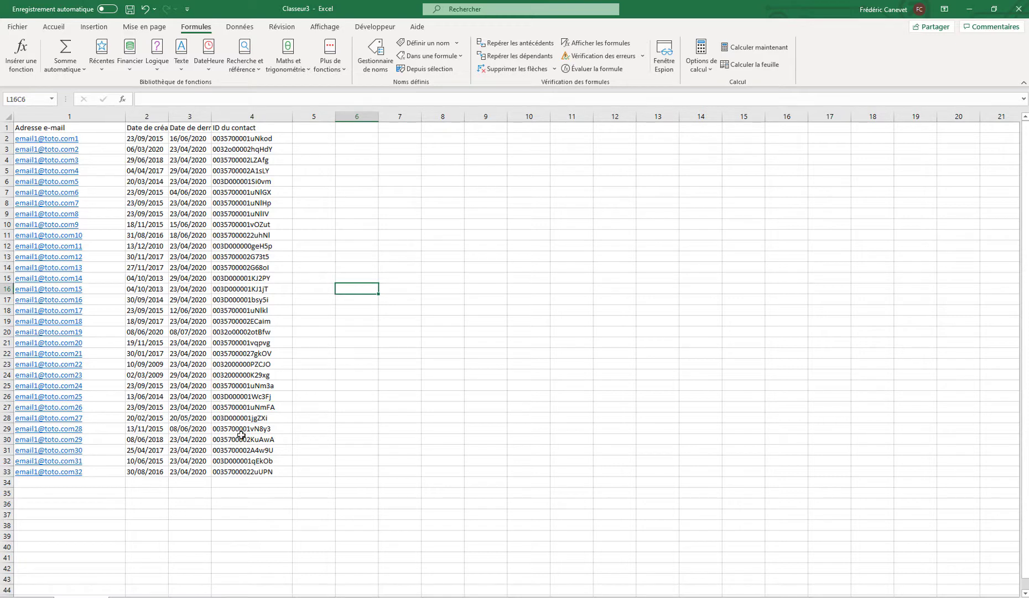
pyautogui.moveTo(258, 471); pyautogui.dragTo(39, 103)
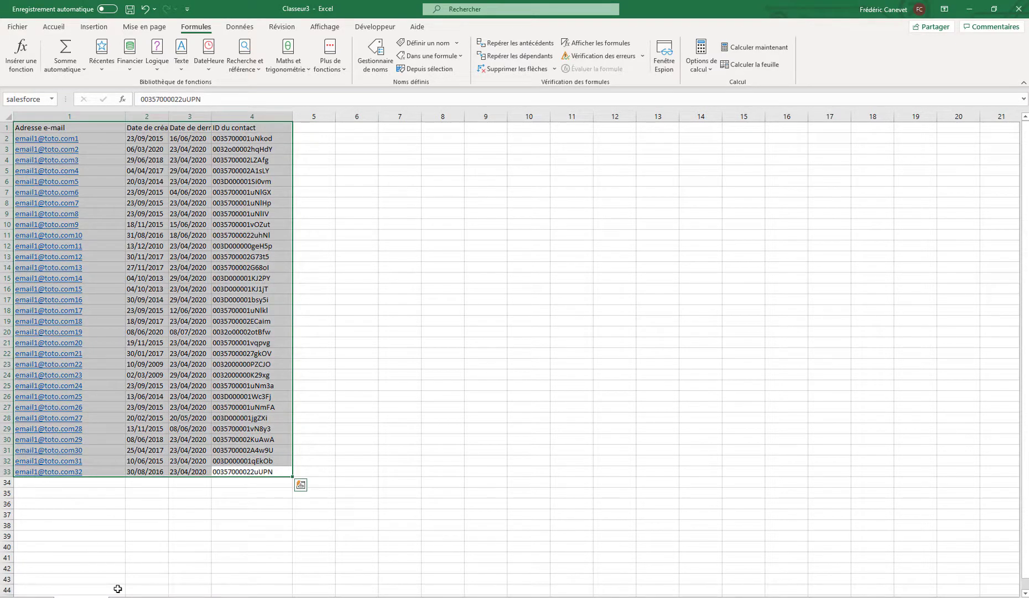
pyautogui.click(128, 596)
pyautogui.moveTo(480, 349); pyautogui.dragTo(83, 144)
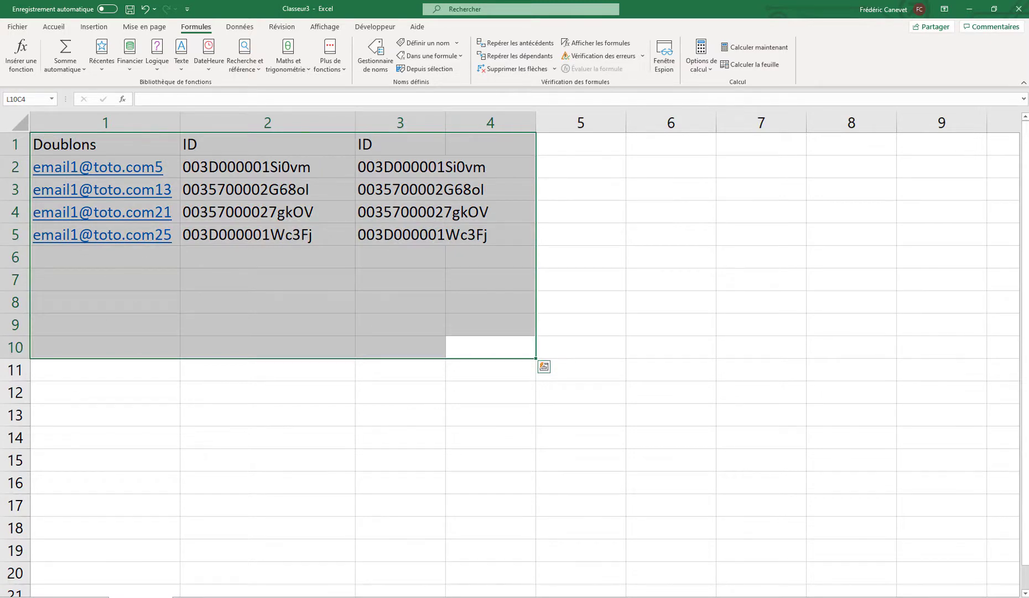
pyautogui.click(81, 596)
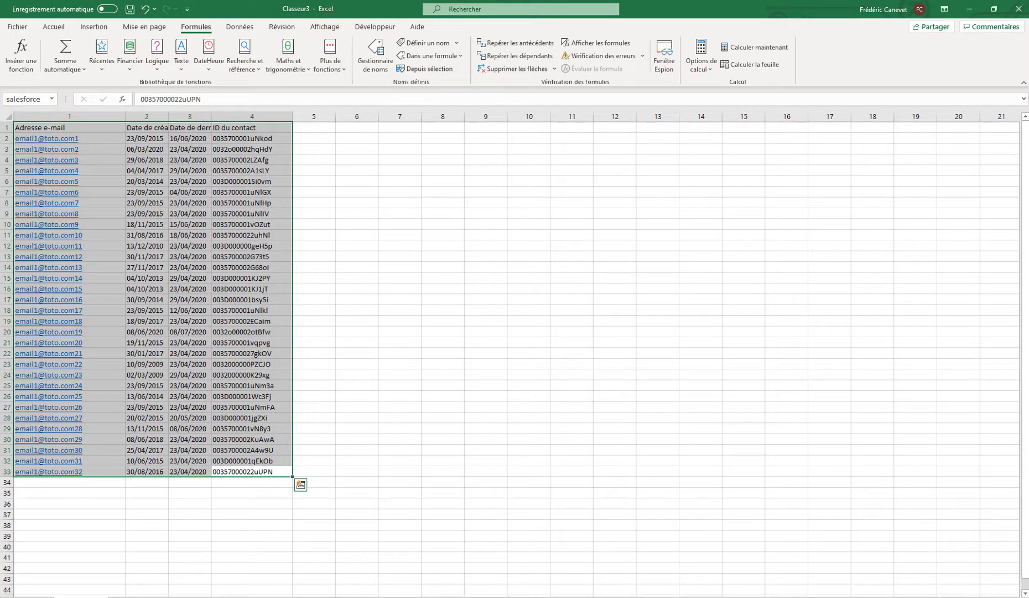
pyautogui.click(252, 202)
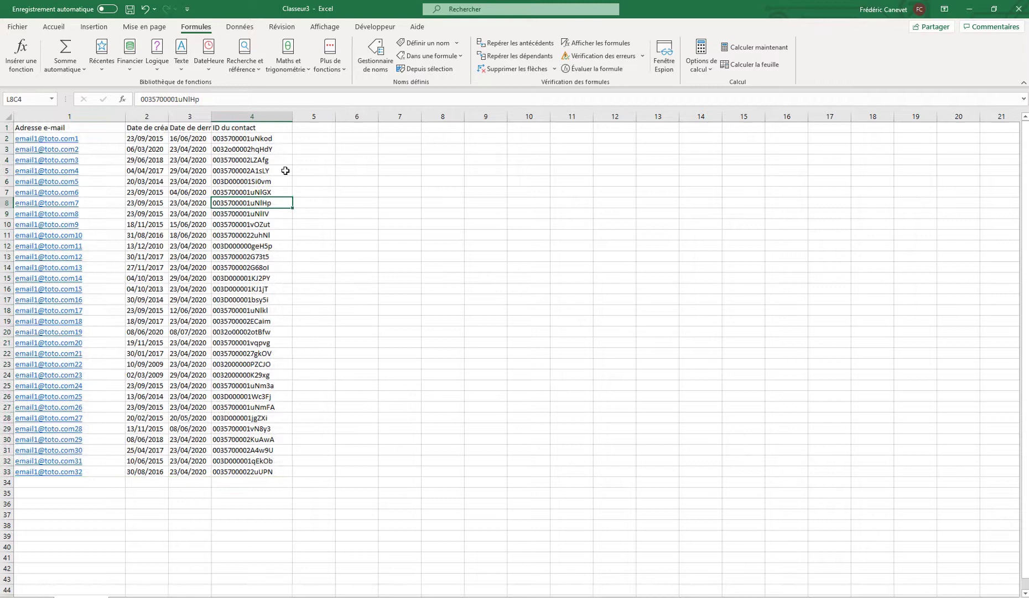
pyautogui.click(300, 132)
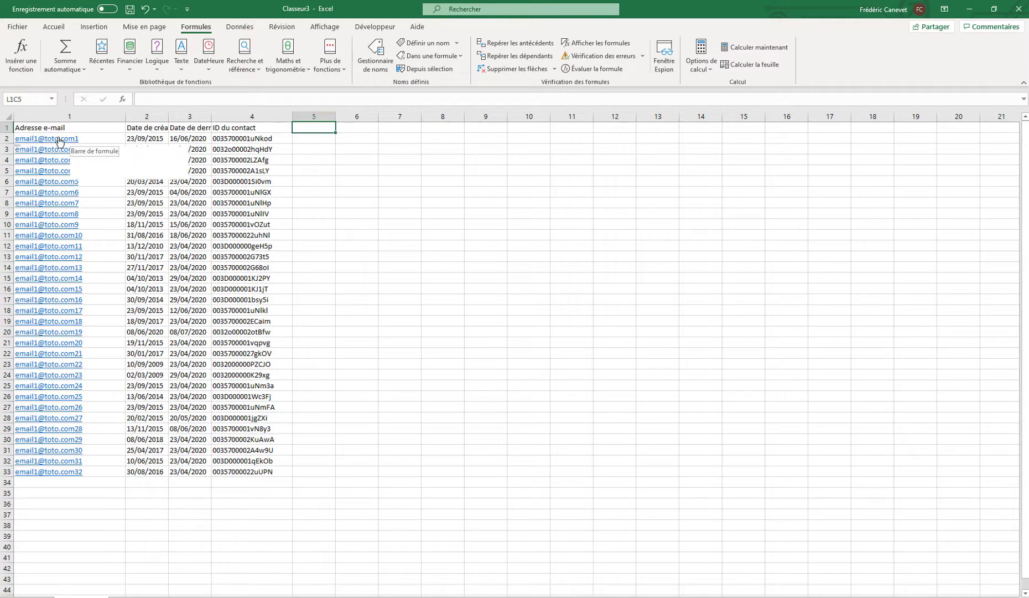
pyautogui.click(148, 593)
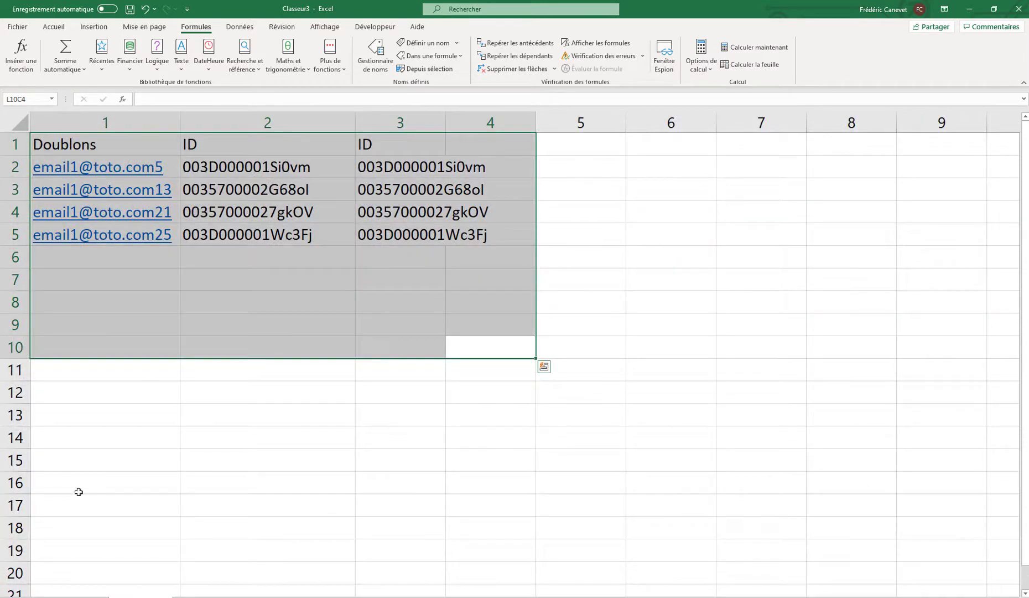
# - Start a RECHERCHEV formula in row 8, column 6 of the source sheet, with column 1, rows 1 to 33, as Table_matrice
pyautogui.click(84, 594)
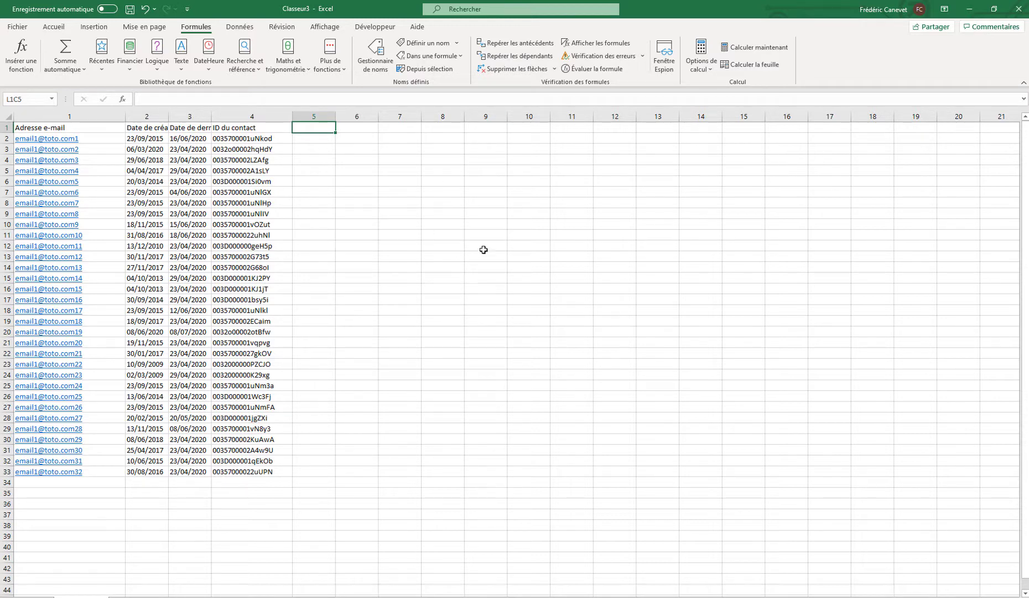
pyautogui.click(357, 201)
pyautogui.click(22, 55)
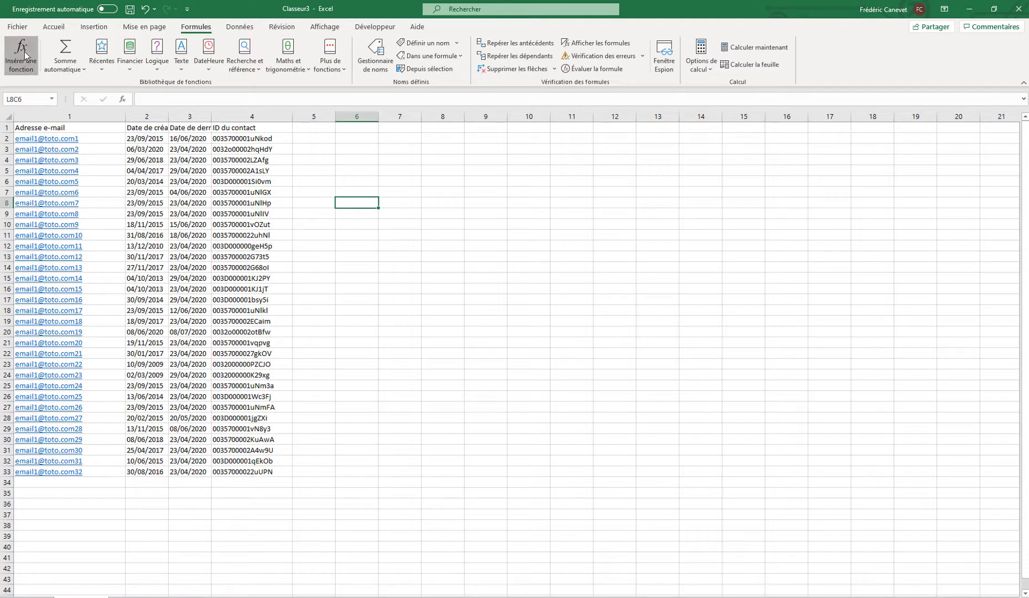
pyautogui.click(569, 380)
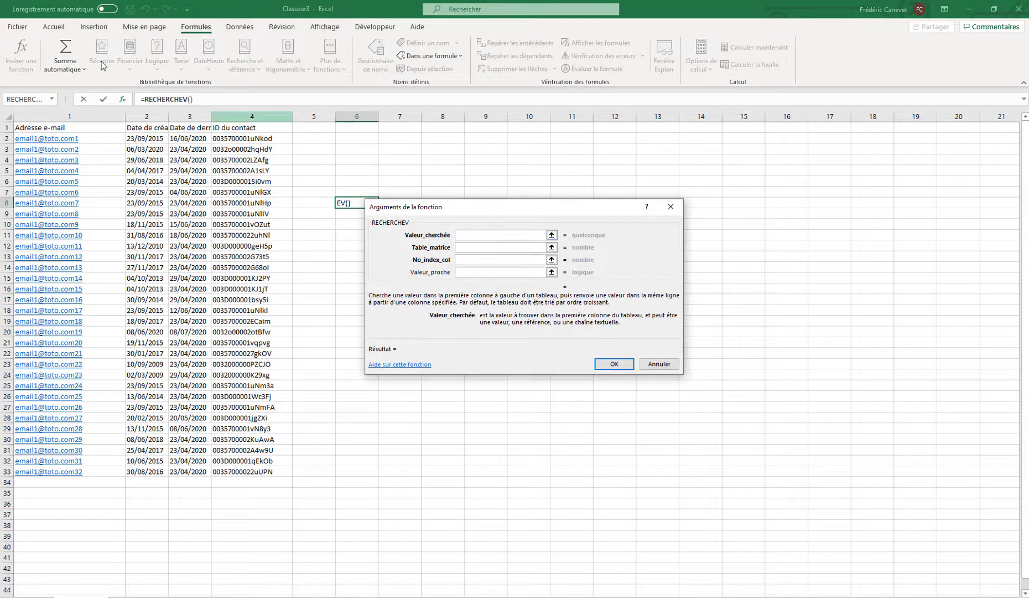
pyautogui.click(470, 247)
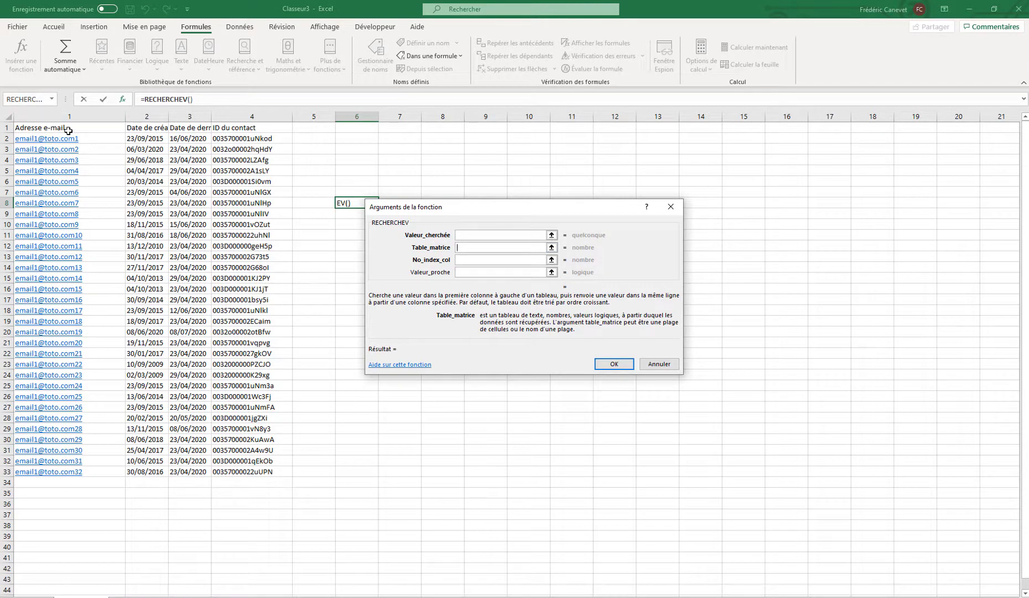
pyautogui.moveTo(69, 131); pyautogui.dragTo(76, 467)
pyautogui.press('Return')
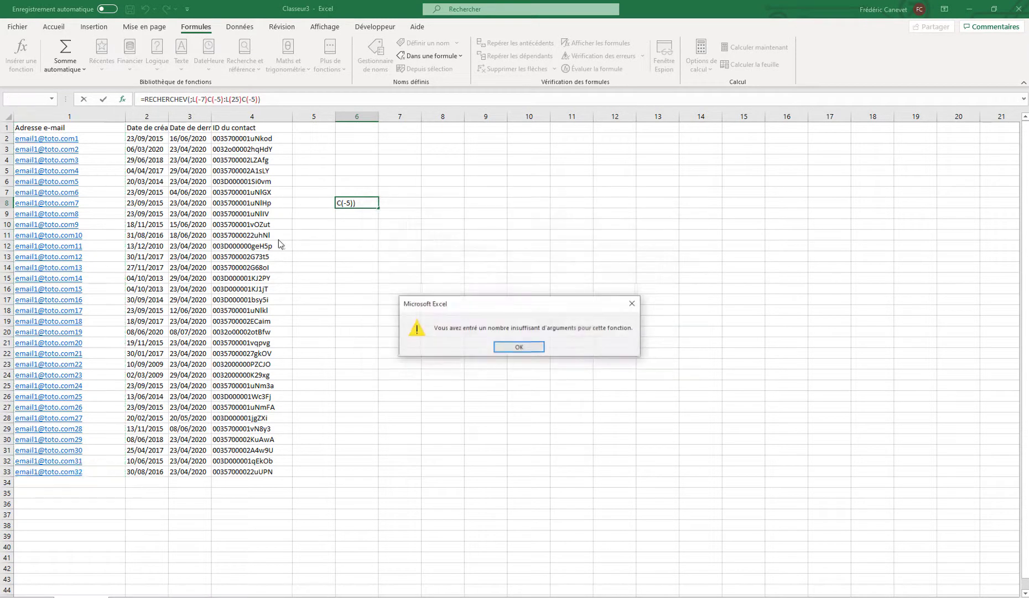
pyautogui.click(518, 347)
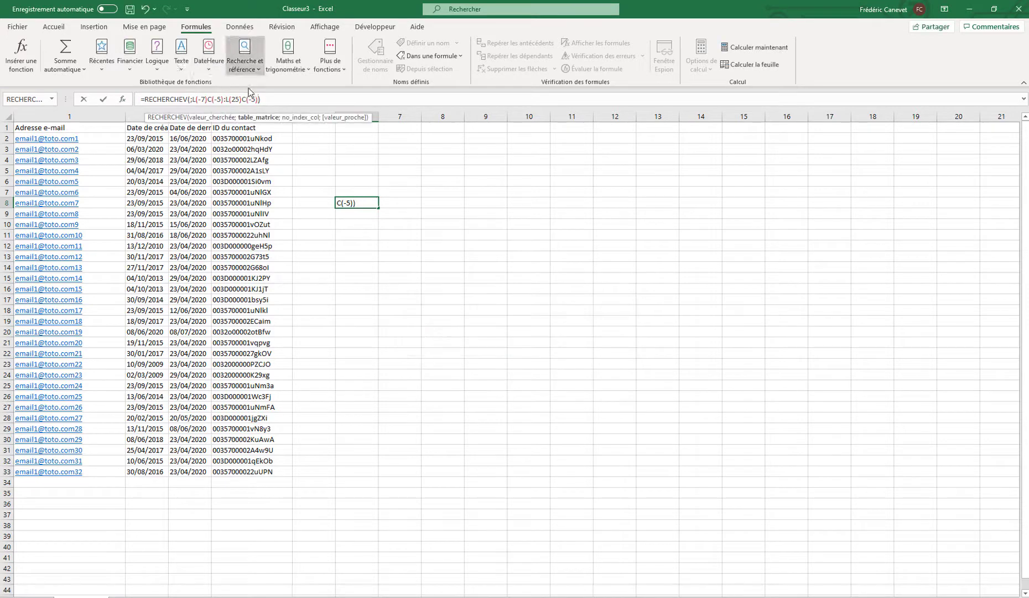
# - Set Valeur_cherchée to the source sheet's first e-mail and add (+) column 1, rows 1 to 5, of 'email doublons' to Table_matrice
pyautogui.click(21, 49)
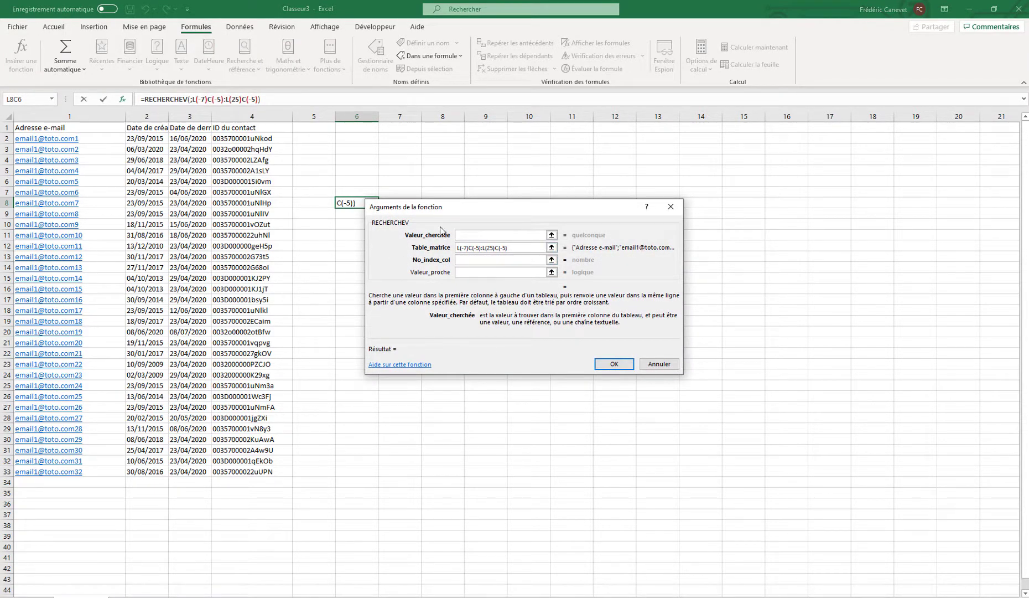
pyautogui.click(51, 143)
pyautogui.press('Tab')
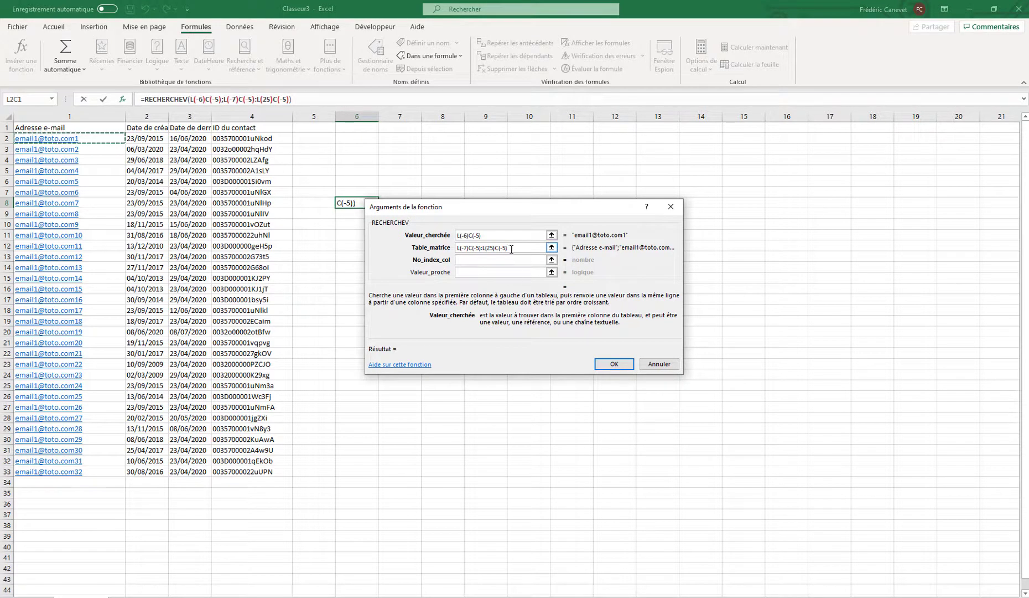
pyautogui.write('+')
pyautogui.moveTo(76, 129); pyautogui.dragTo(94, 472)
pyautogui.click(134, 596)
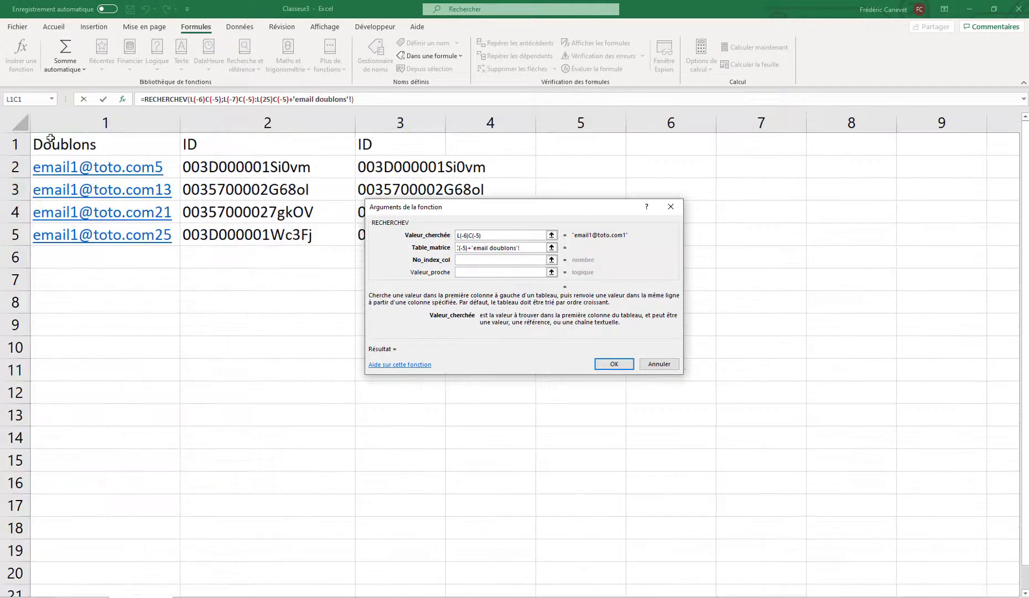
pyautogui.moveTo(66, 145); pyautogui.dragTo(74, 235)
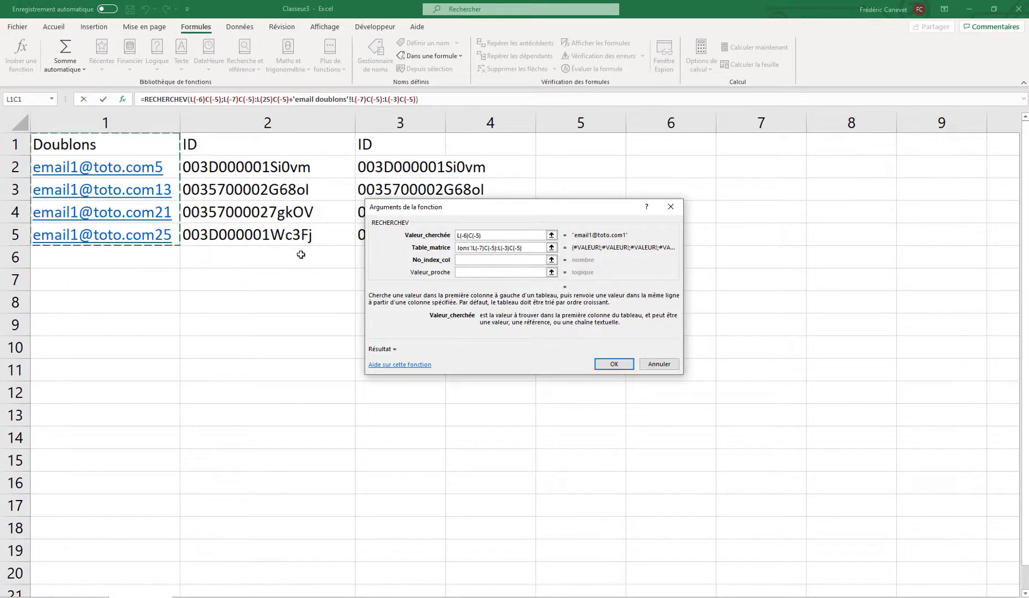
# - Complete the RECHERCHEV arguments with No_index_col 1 and Valeur_proche 0, and insert the formula in the source sheet
pyautogui.click(472, 261)
pyautogui.write('1')
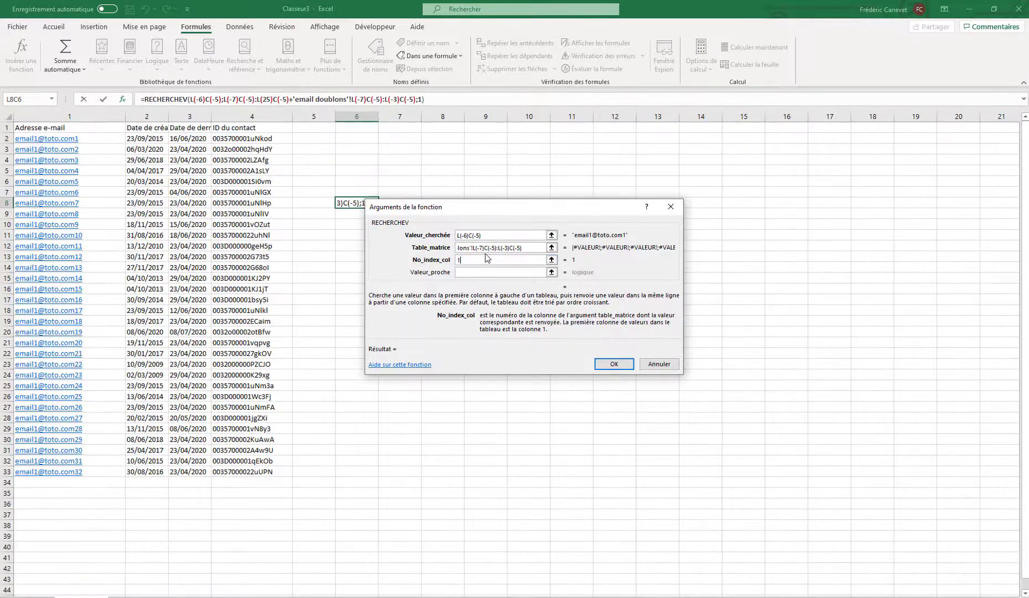
pyautogui.click(472, 272)
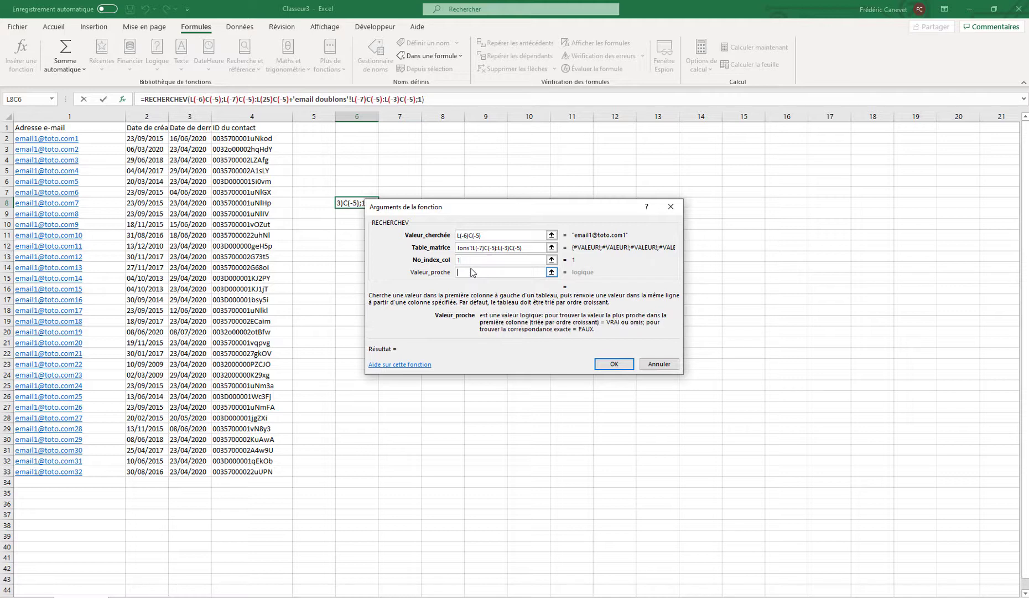
pyautogui.write('0')
pyautogui.click(609, 363)
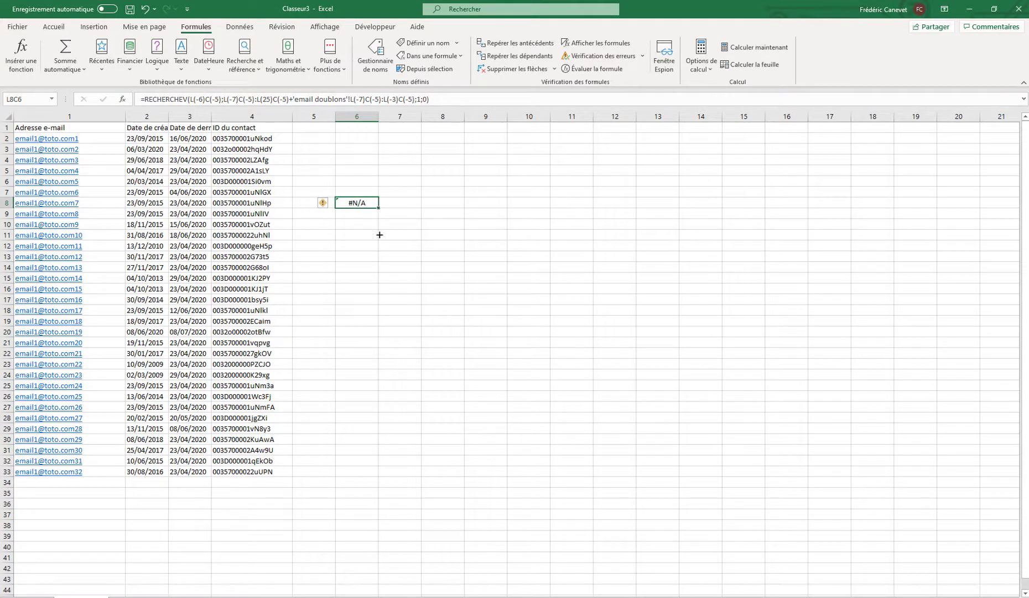
# - Fill the RECHERCHEV formula in column 6 down from row 8 to row 25 and check the copied cells
pyautogui.moveTo(379, 207); pyautogui.dragTo(381, 387)
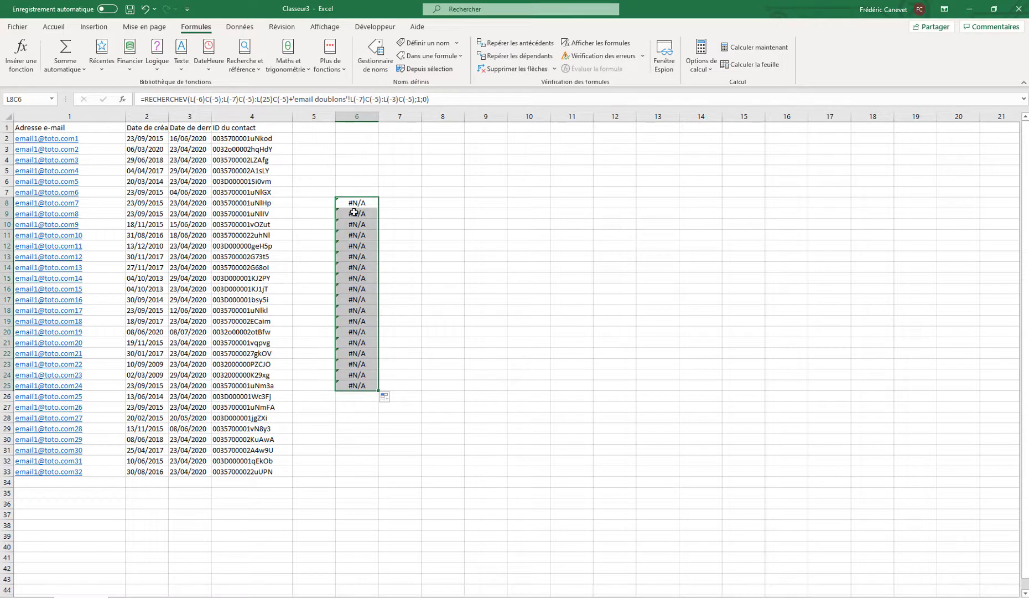
pyautogui.click(368, 244)
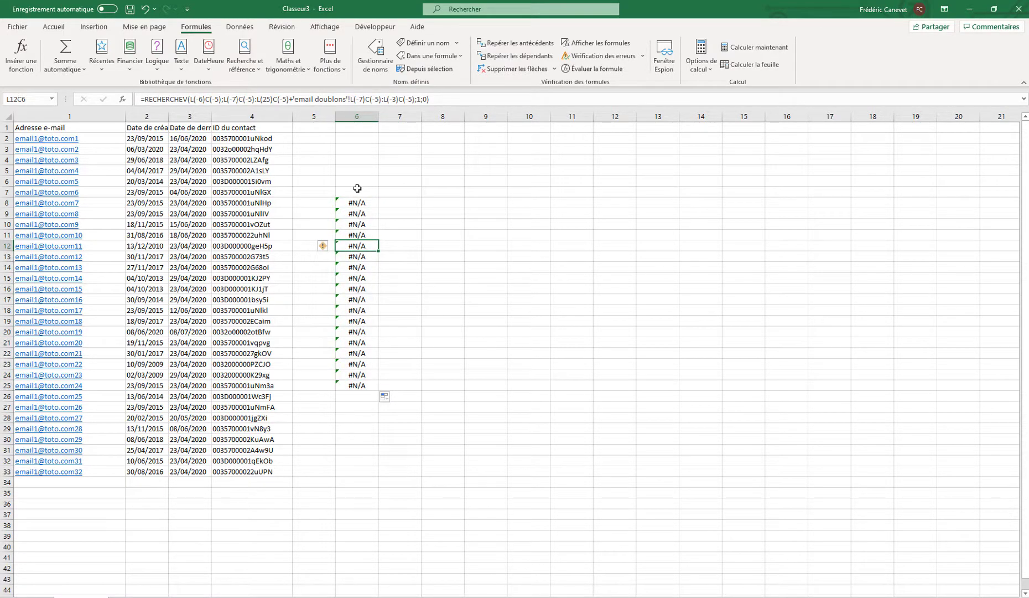
pyautogui.press('Down')
pyautogui.press('Down')
pyautogui.press('Down')
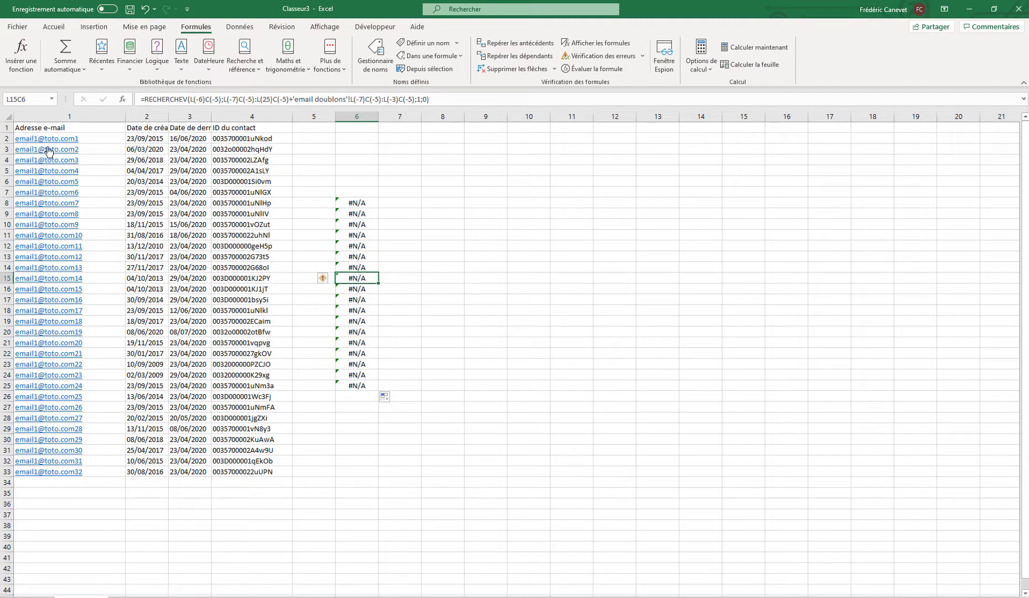
# - Review the duplicate e-mails in column 1, rows 2 to 5, of the 'email doublons' sheet
pyautogui.hotkey('ctrl', 'pagedown')
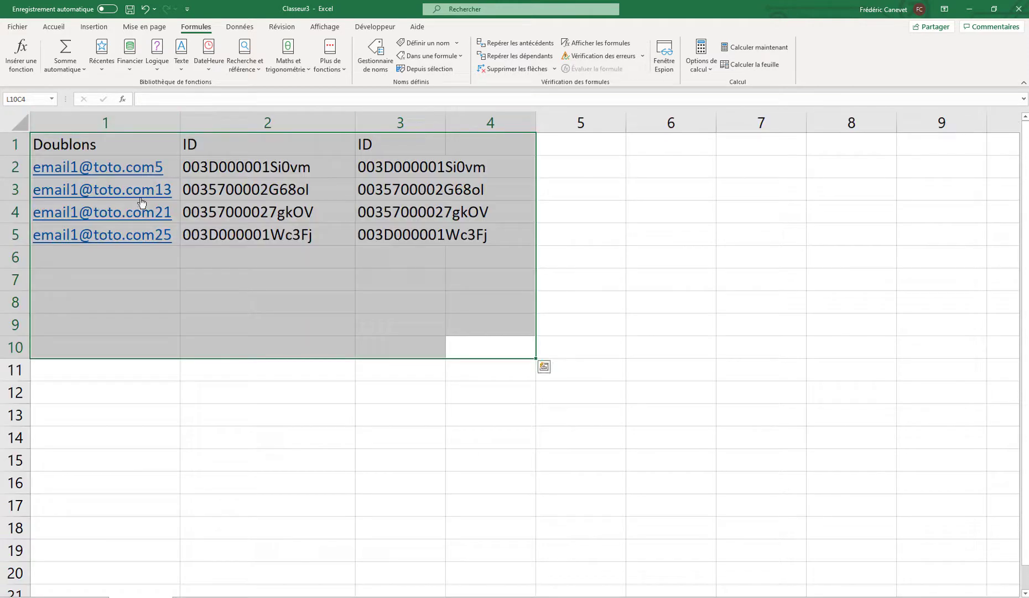
pyautogui.click(143, 166)
pyautogui.moveTo(142, 166); pyautogui.dragTo(163, 229)
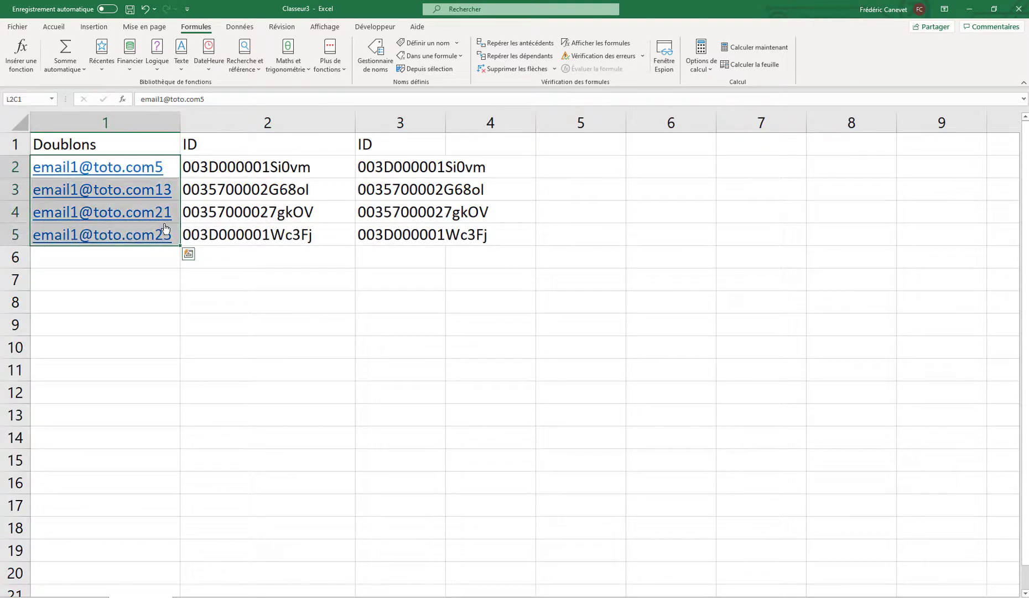
pyautogui.press('Down')
pyautogui.press('Down')
pyautogui.press('Down')
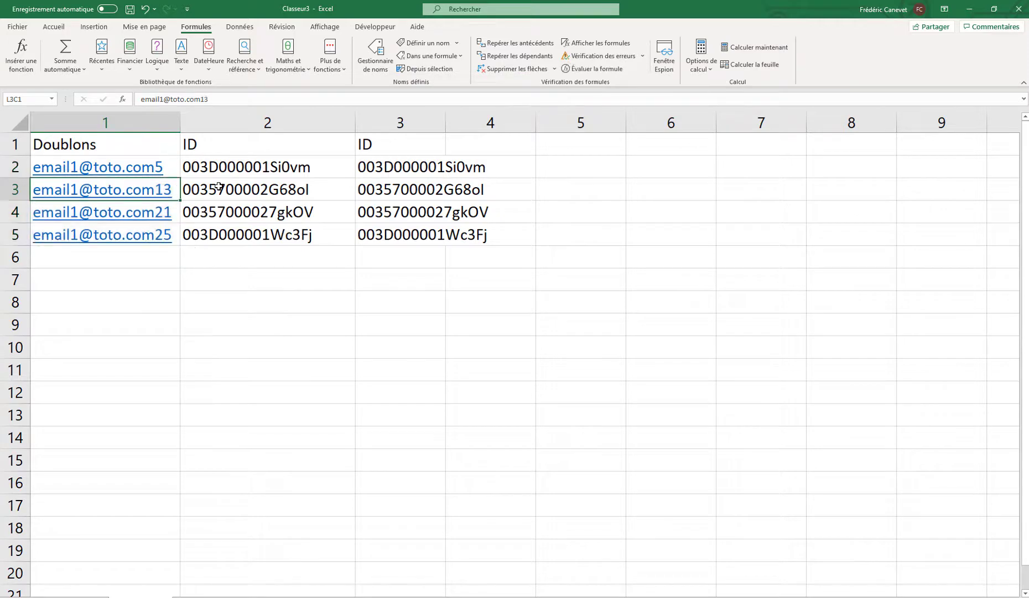
pyautogui.press('Down')
pyautogui.press('Down')
pyautogui.press('Down')
pyautogui.press('Down')
pyautogui.press('Down')
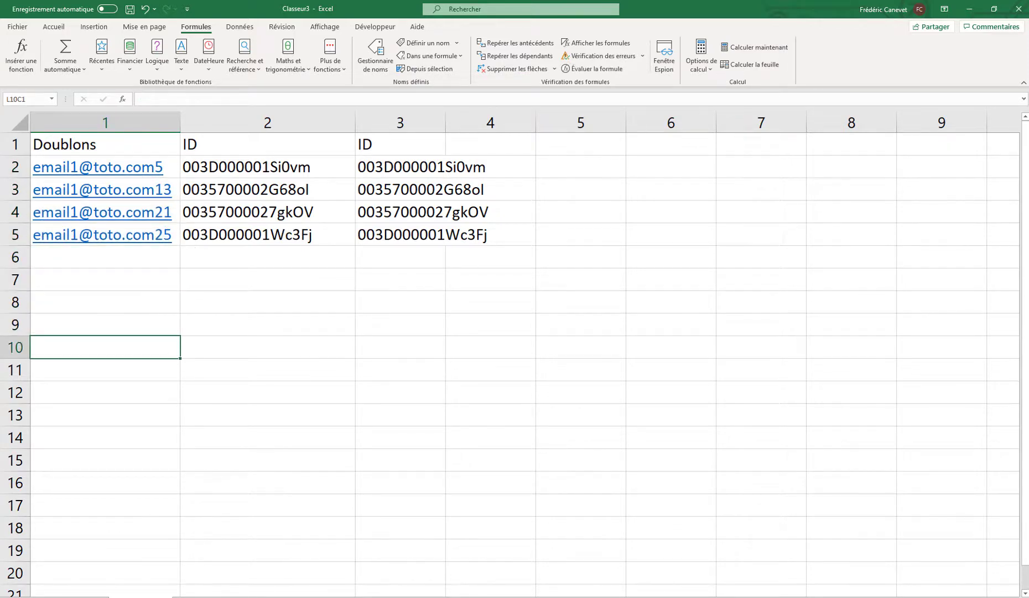
# - Return to the source sheet and select the Adresse e-mail column from its header down to row 32
pyautogui.click(82, 596)
pyautogui.click(100, 128)
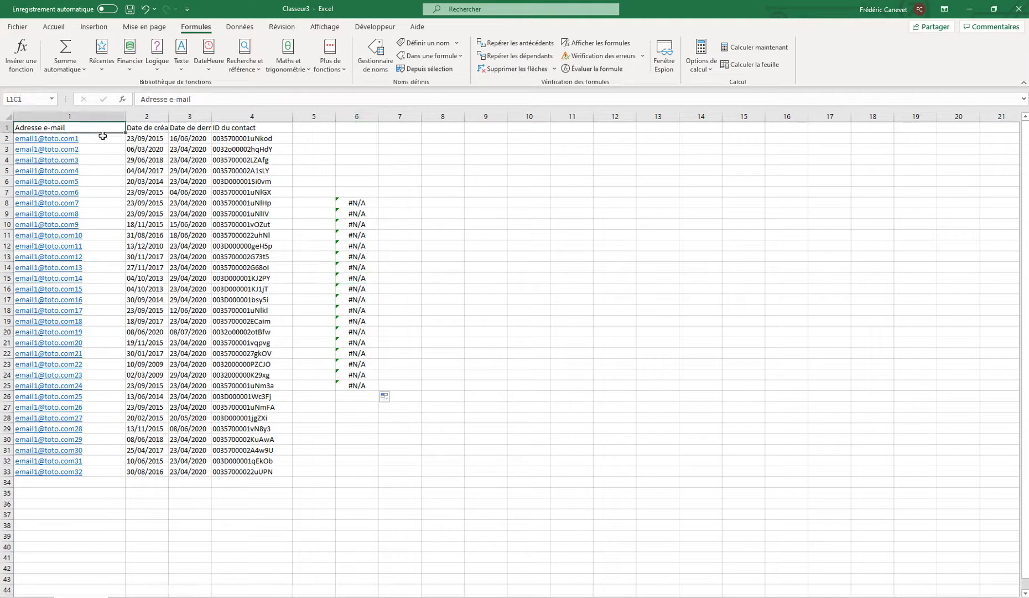
pyautogui.moveTo(102, 136); pyautogui.dragTo(122, 465)
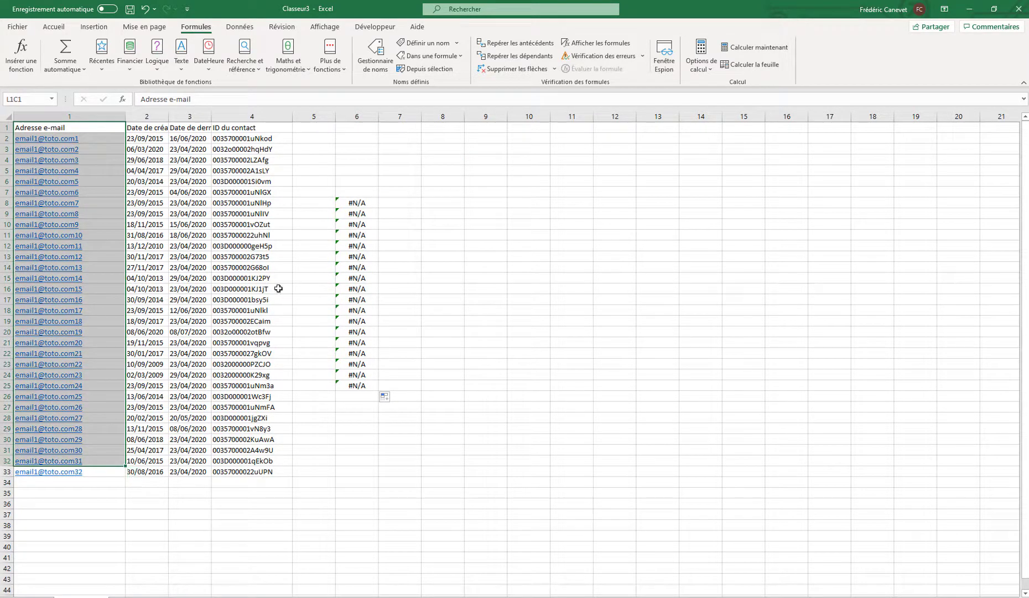